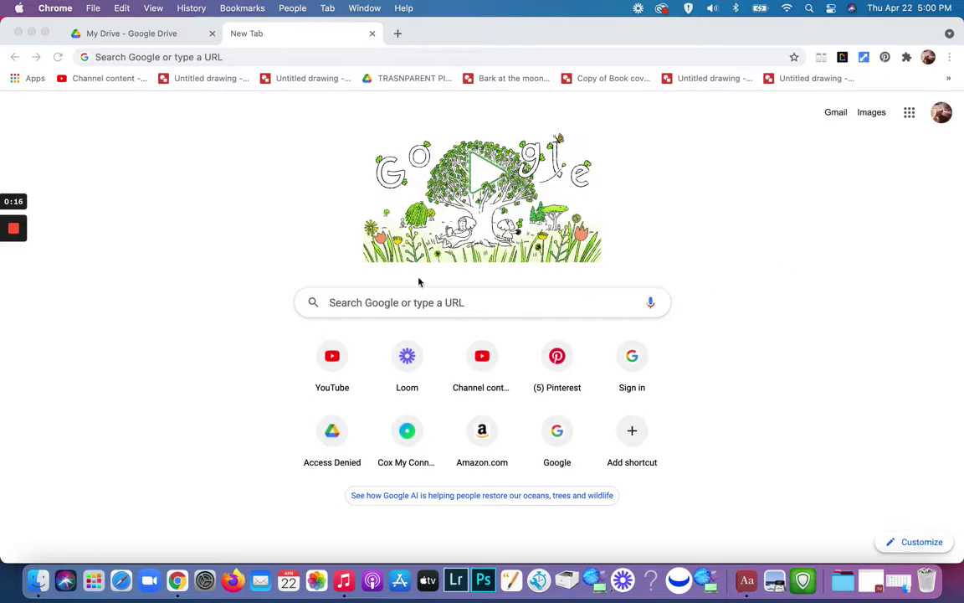
Open Google Drive from the Google apps and create a new Google Drawings file
left_click(910, 113)
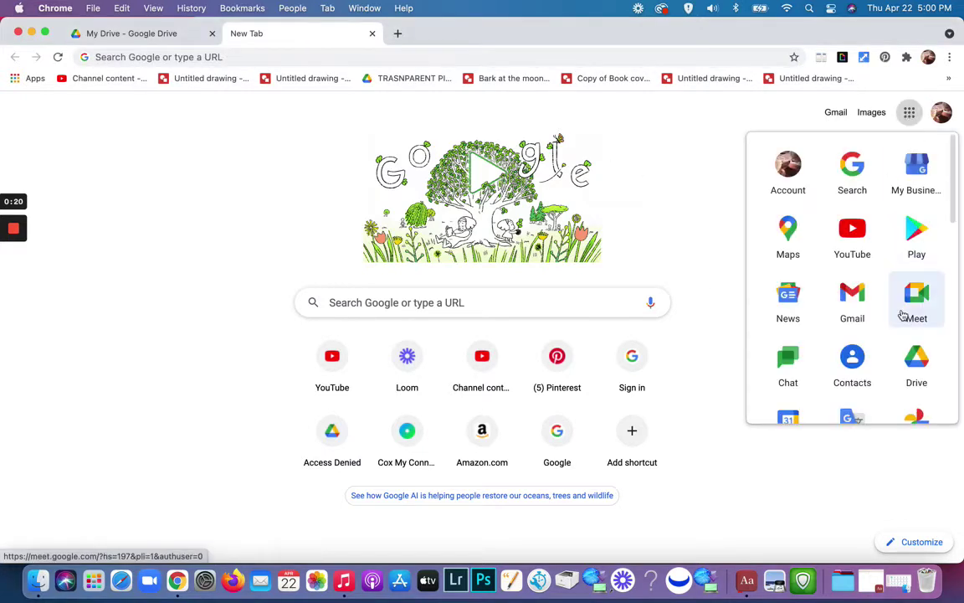
left_click(918, 358)
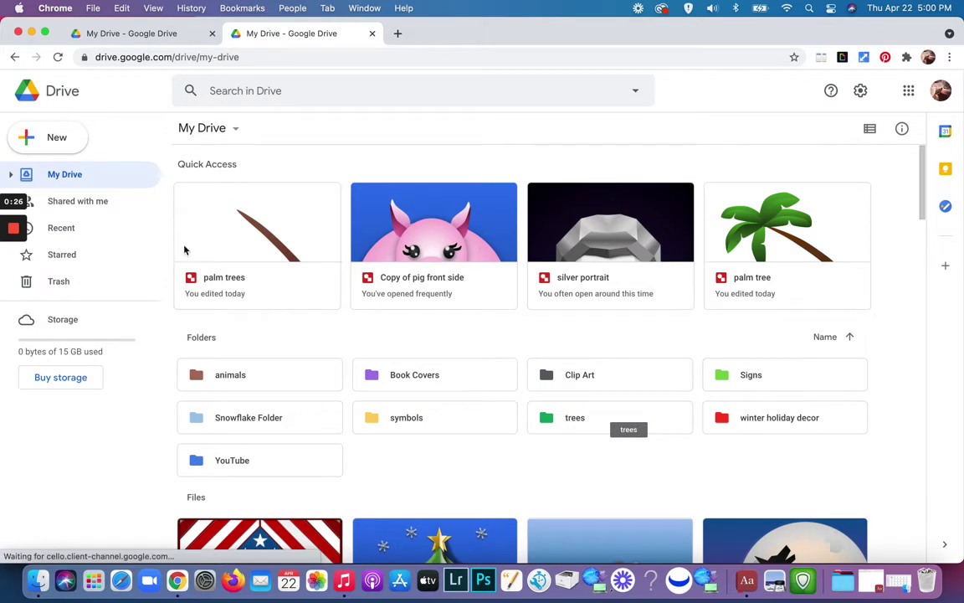
left_click(34, 139)
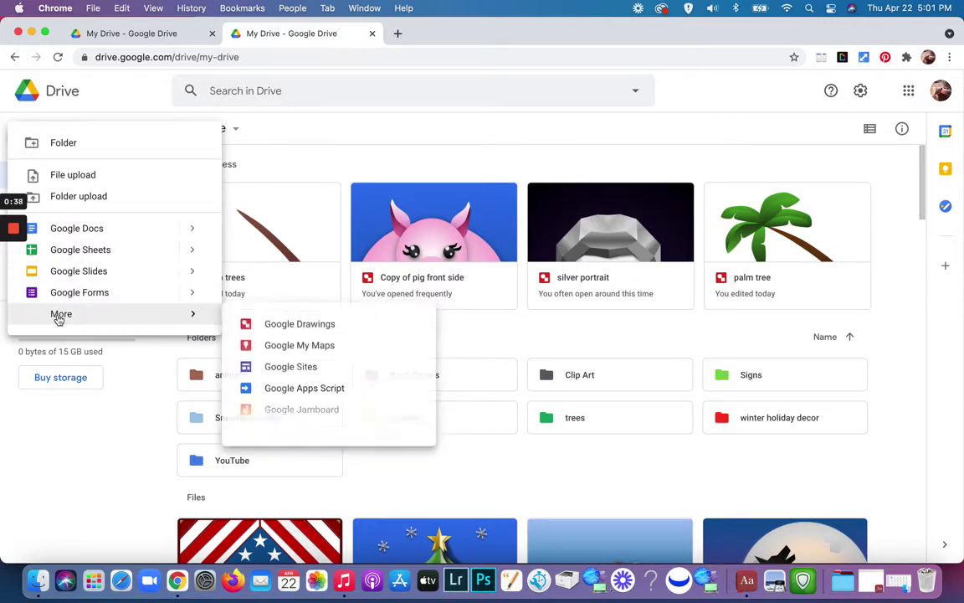
mouse_move(63, 316)
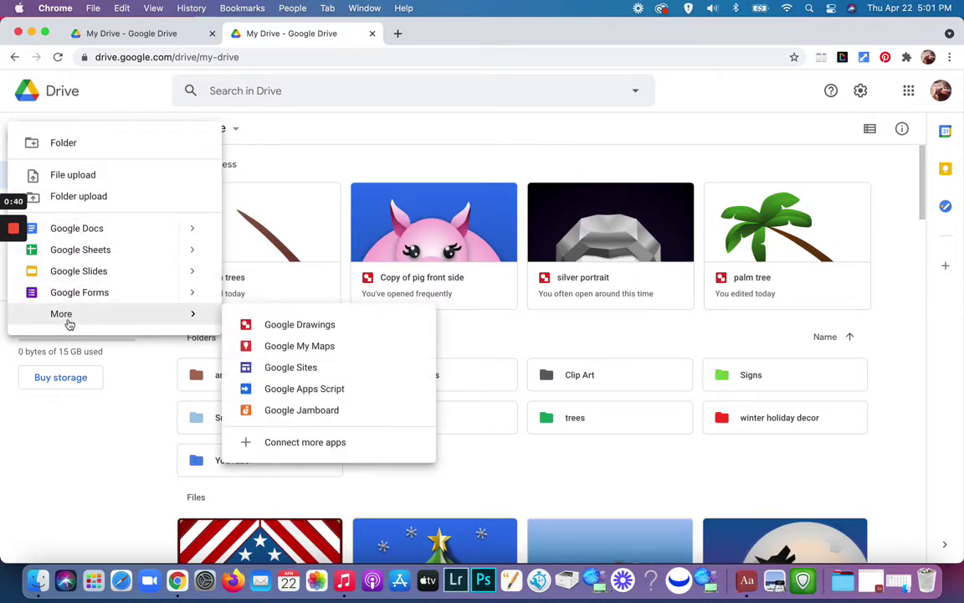
left_click(265, 326)
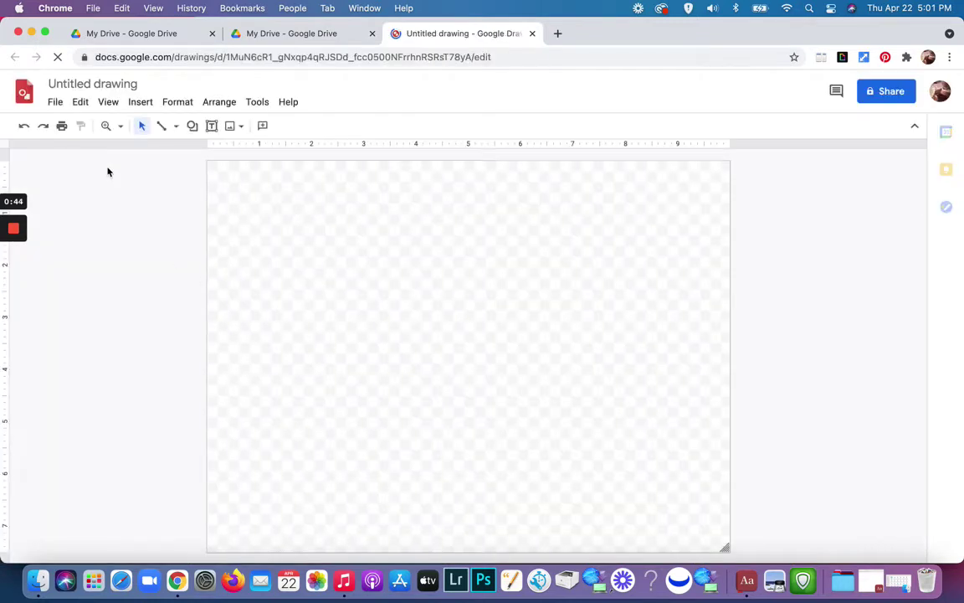
Rename the untitled drawing as "palm tree"
left_click(90, 84)
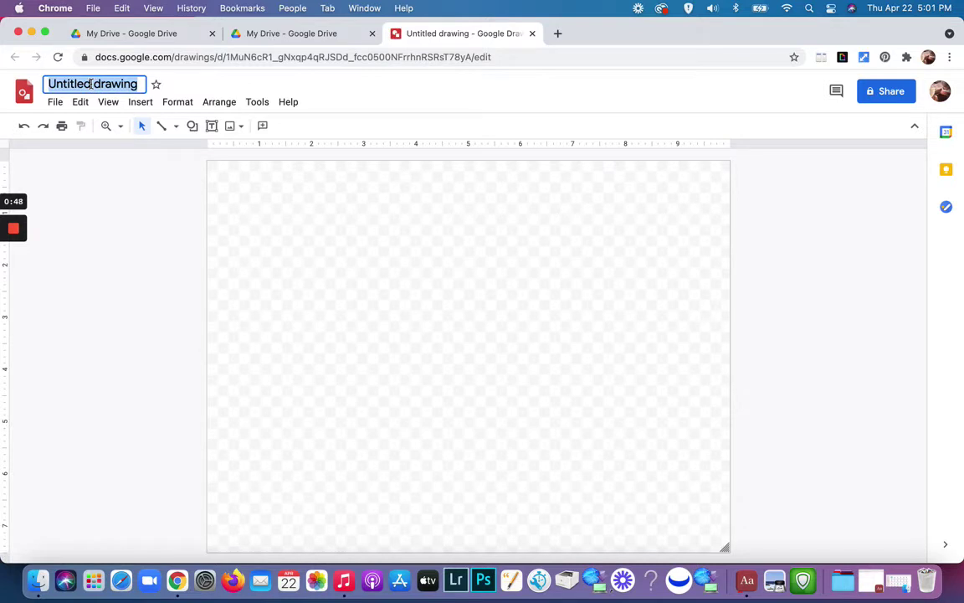
type("p")
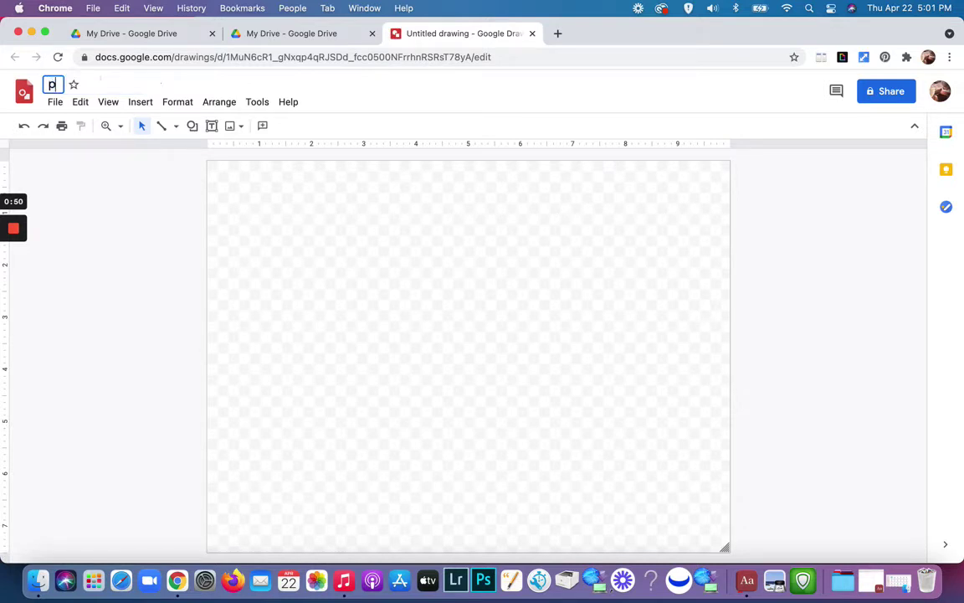
type("alm tree")
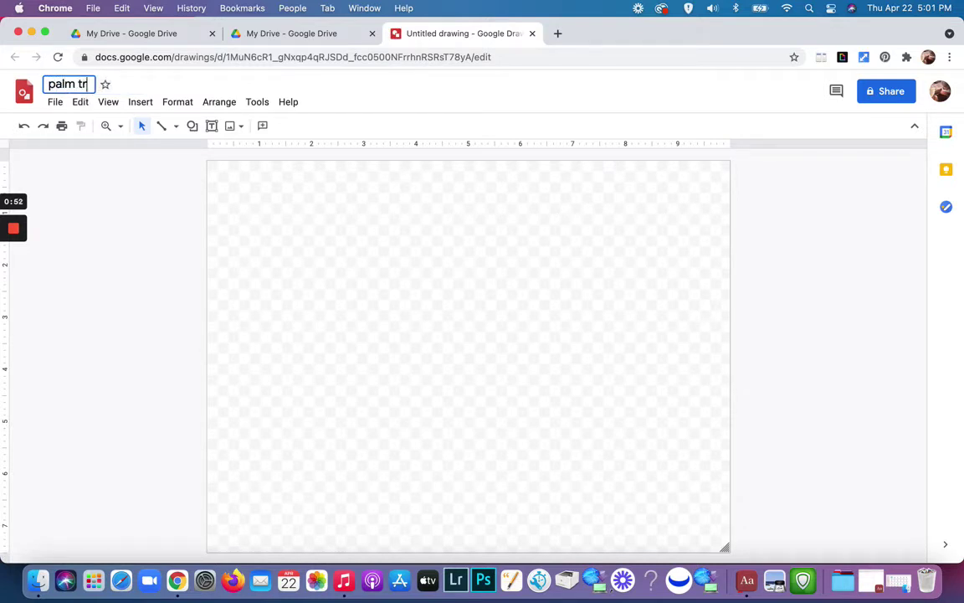
Move the drawing into the "trees" folder in My Drive
left_click(55, 102)
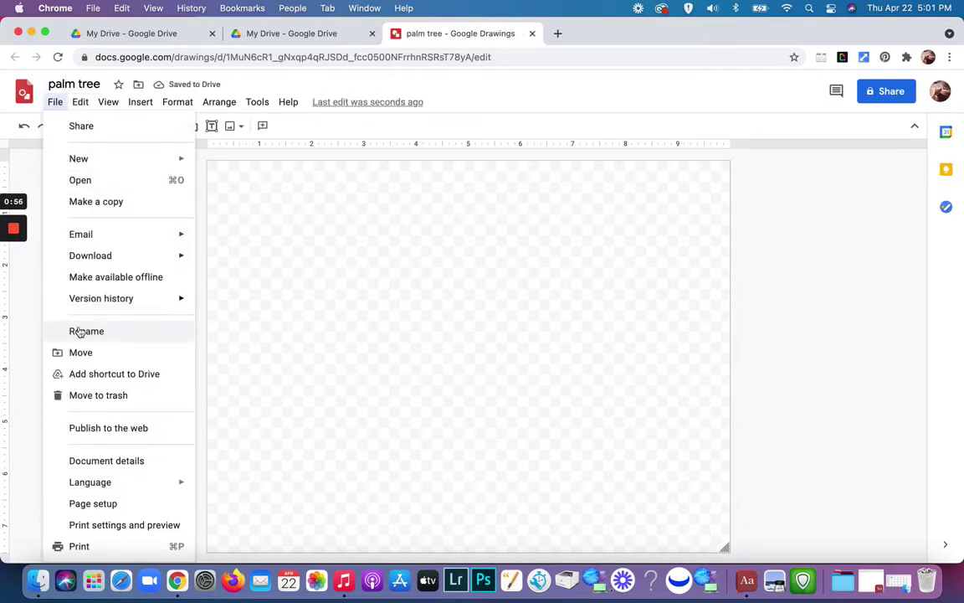
left_click(80, 353)
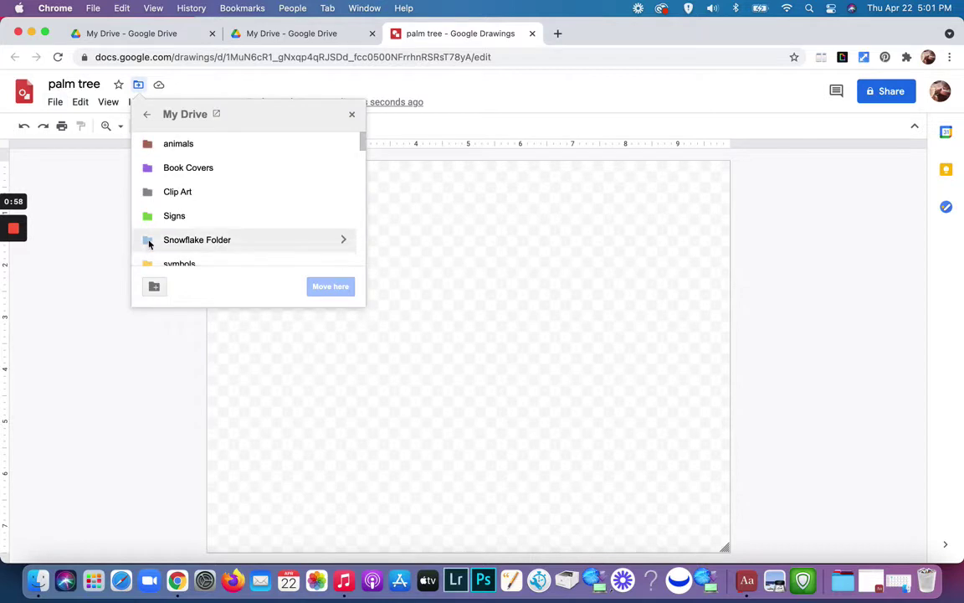
scroll(153, 250, "down", 3)
left_click(164, 233)
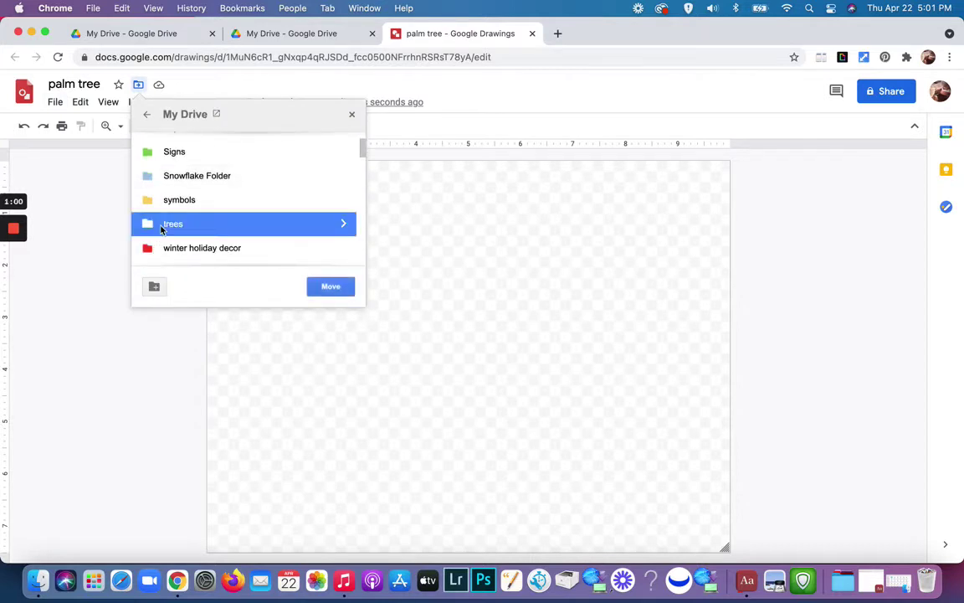
left_click(339, 287)
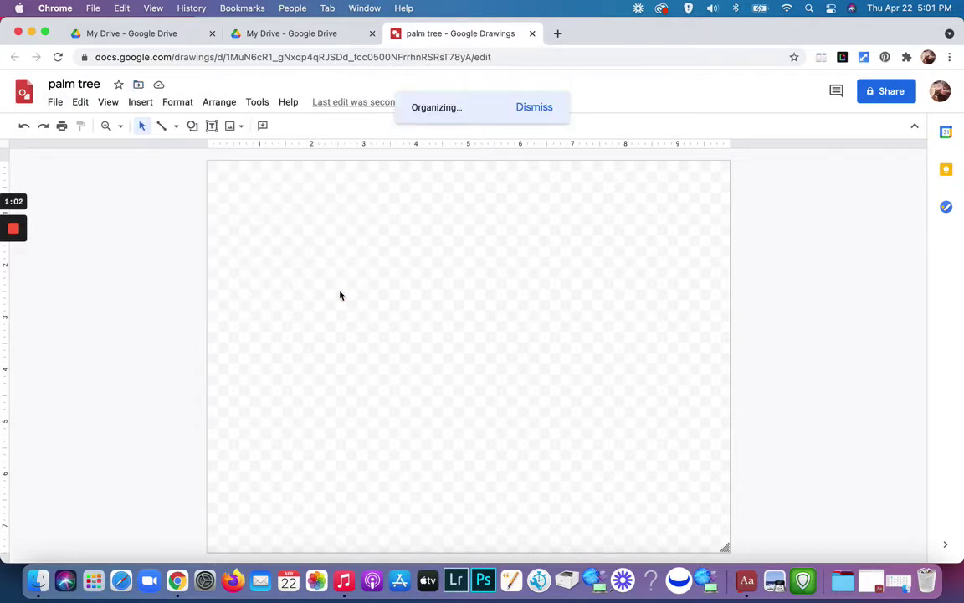
left_click(632, 106)
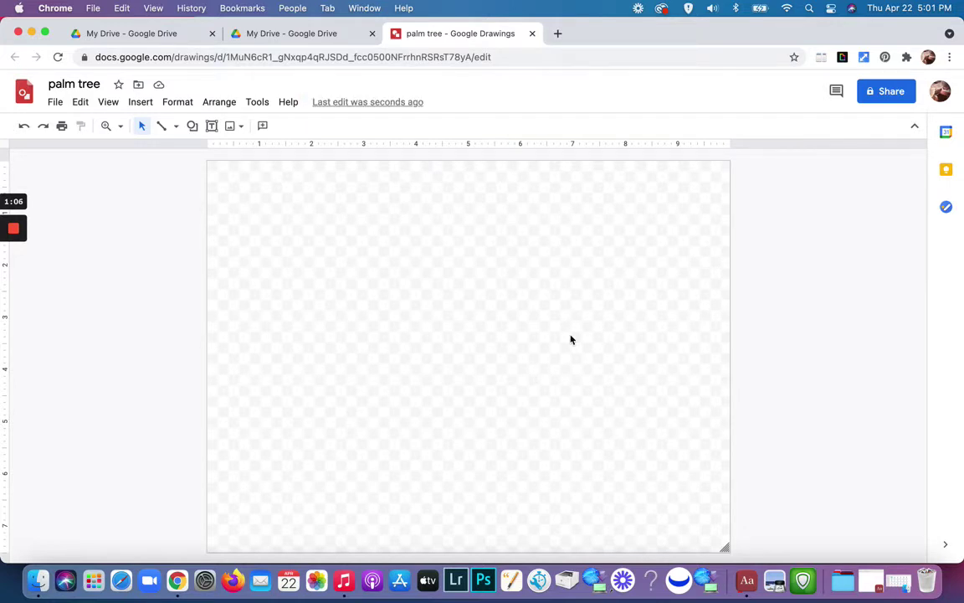
left_click(54, 101)
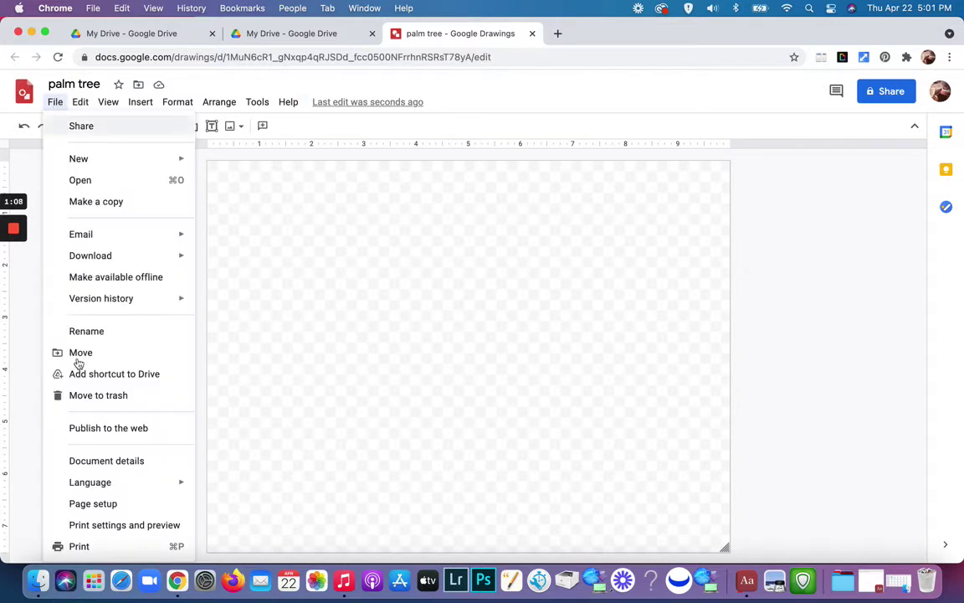
left_click(93, 503)
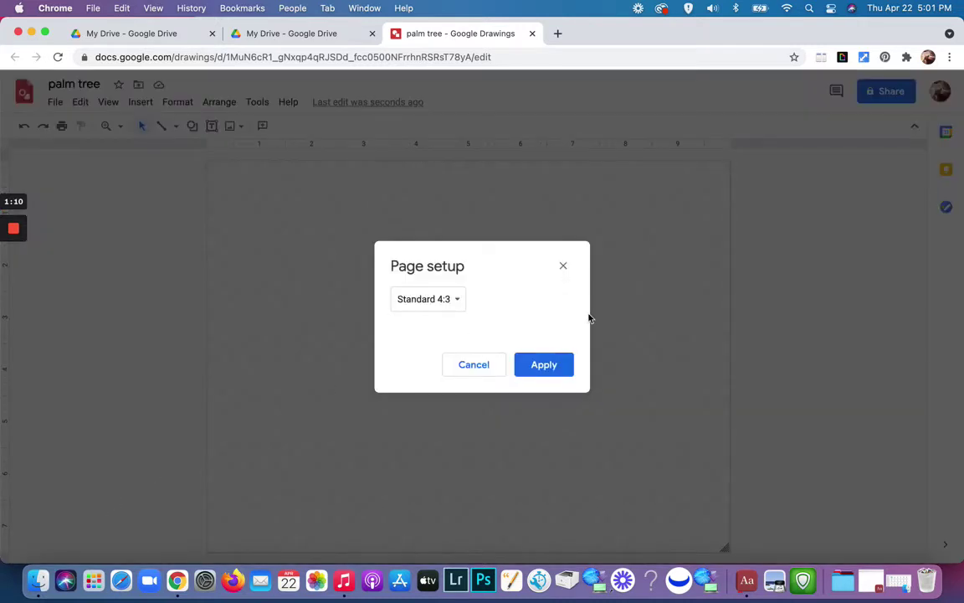
left_click(457, 300)
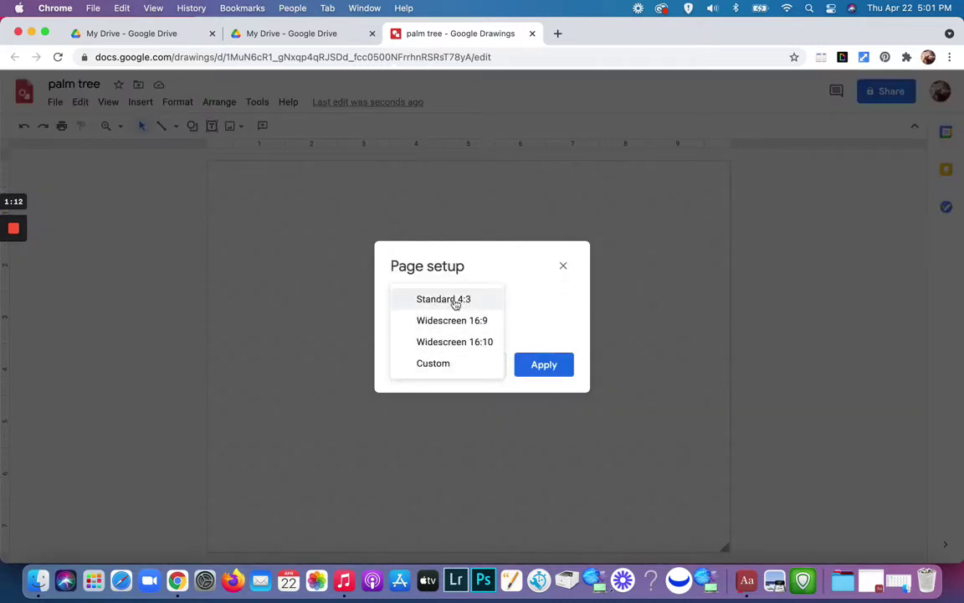
left_click(432, 366)
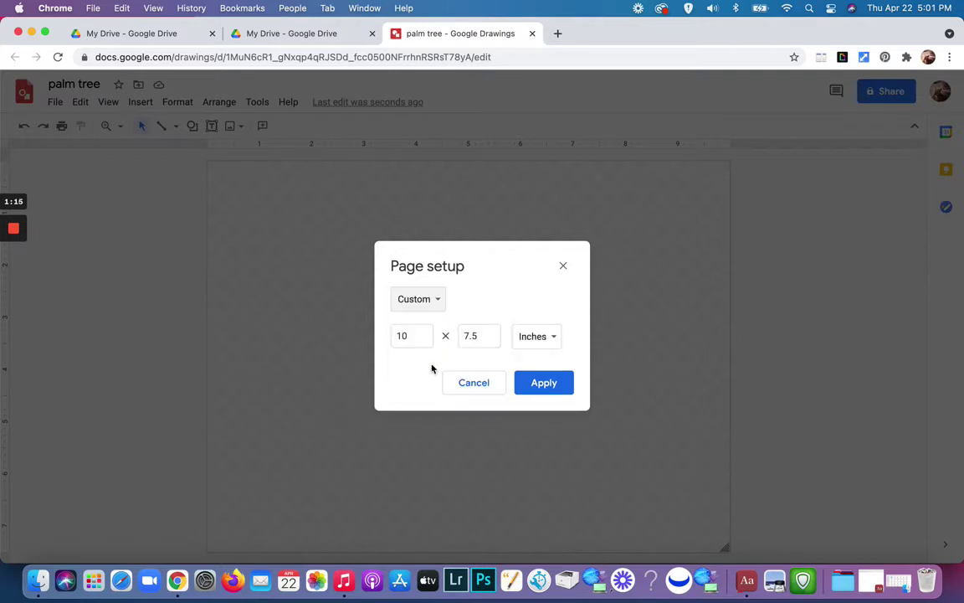
left_click(558, 339)
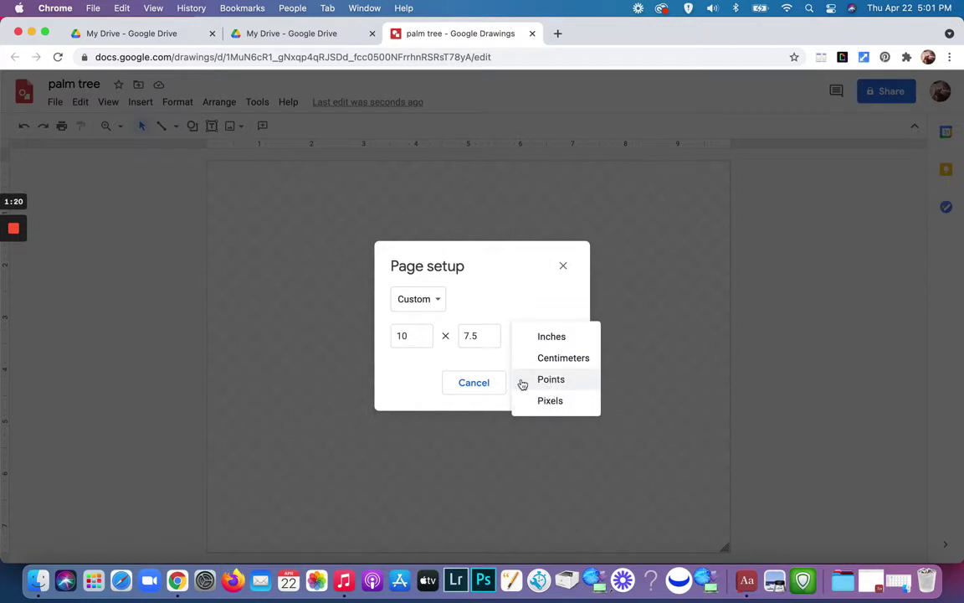
left_click(473, 383)
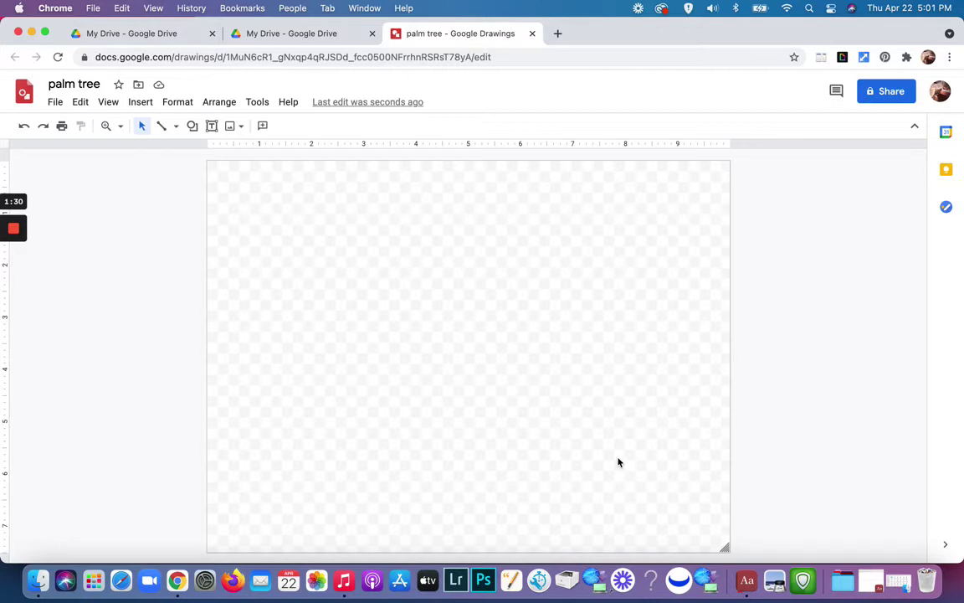
Draw a closed, curved palm trunk with the Curve tool, about 6.5 inches wide, tapering from a wide lower-right base to an upper-left point
left_click(176, 128)
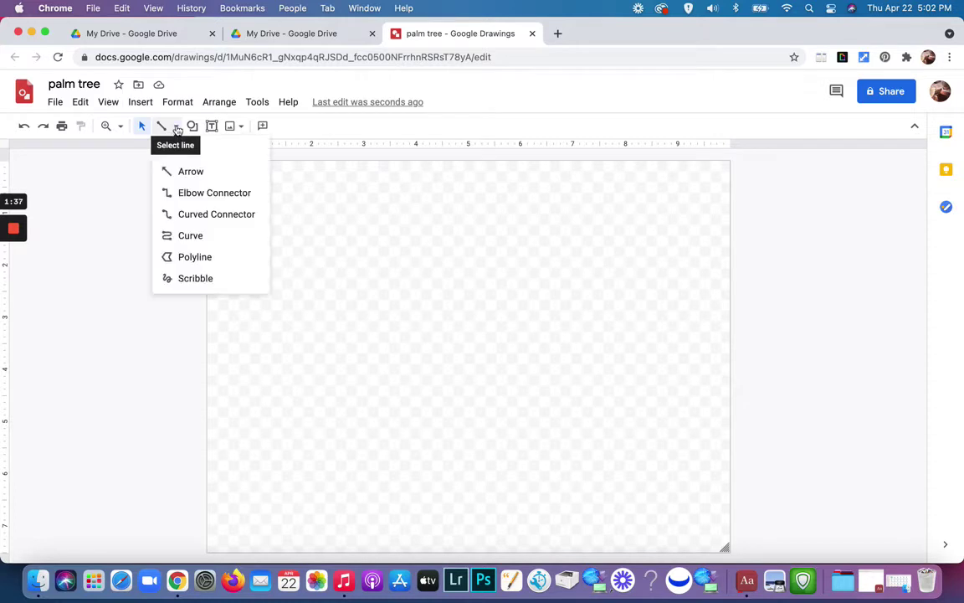
left_click(178, 237)
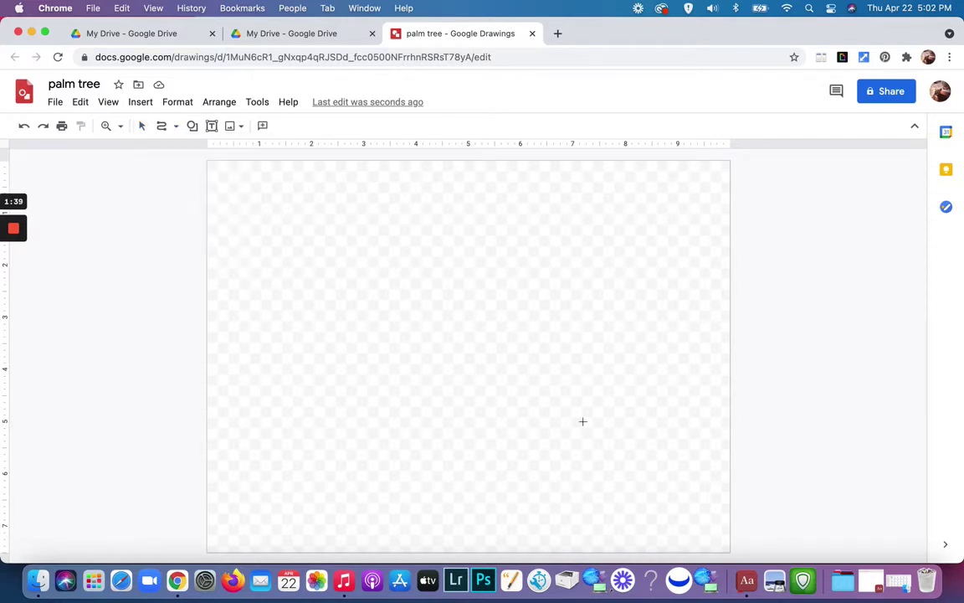
left_click(673, 529)
left_click(638, 475)
left_click(577, 422)
left_click(465, 340)
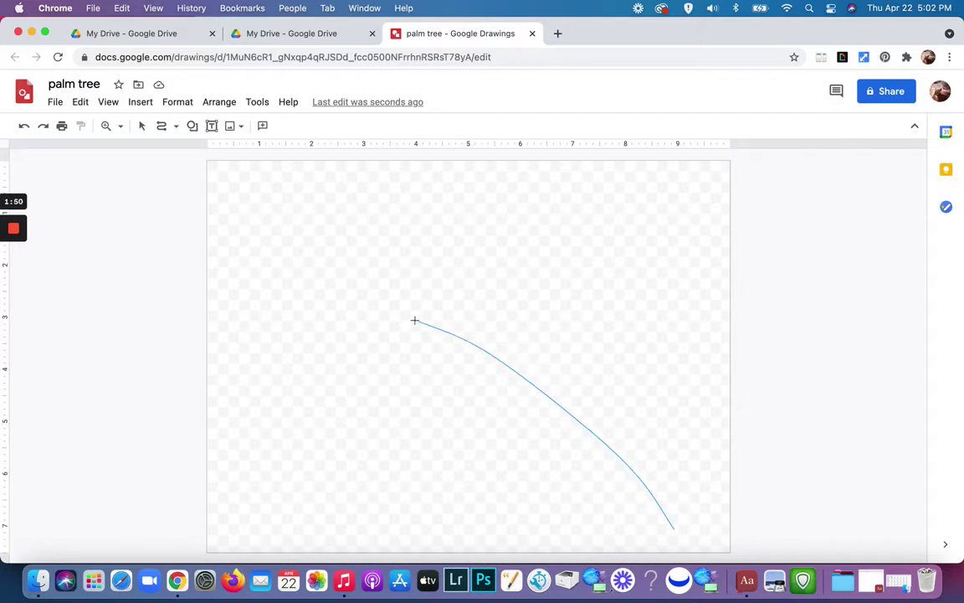
left_click(335, 294)
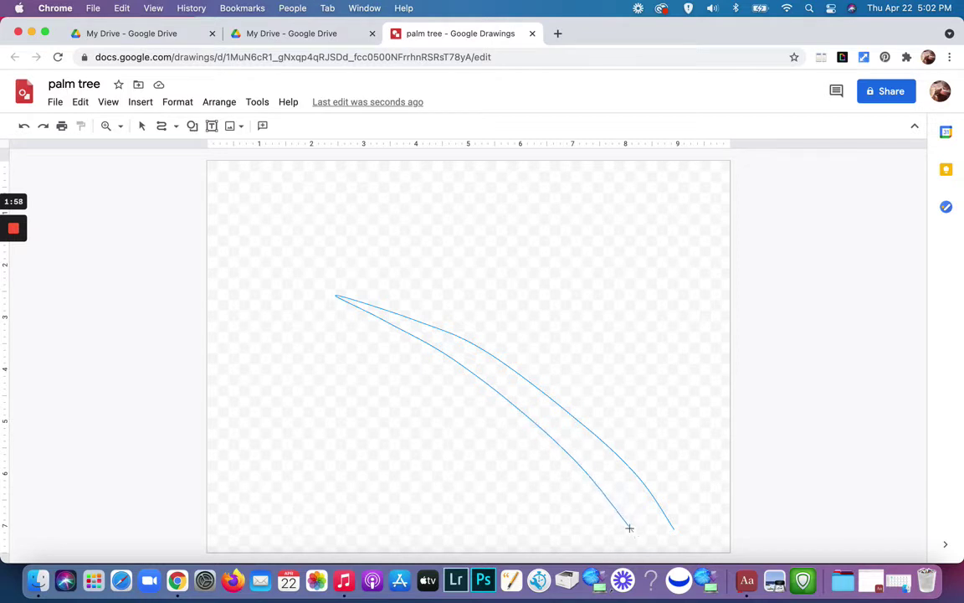
left_click(638, 540)
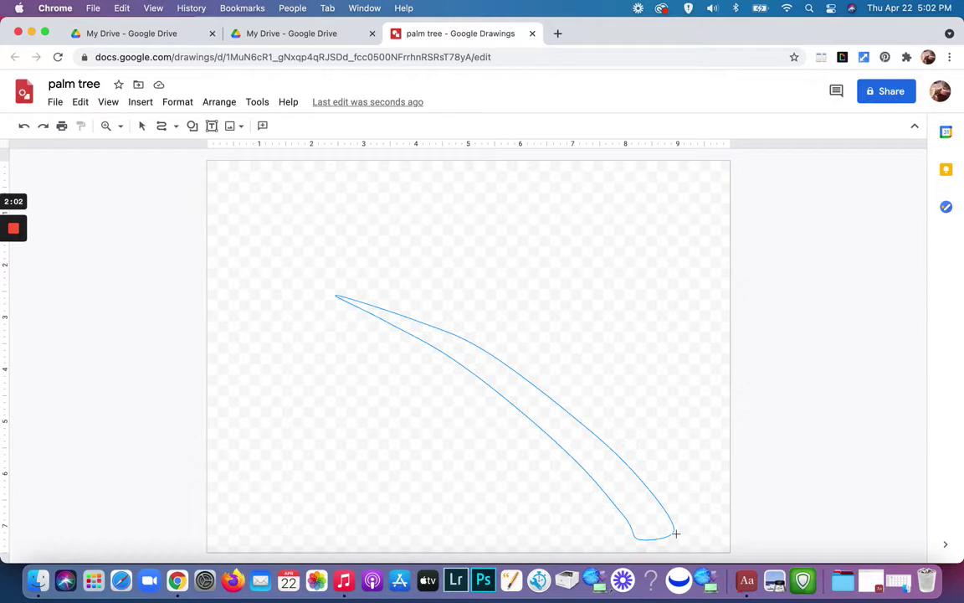
left_click(675, 534)
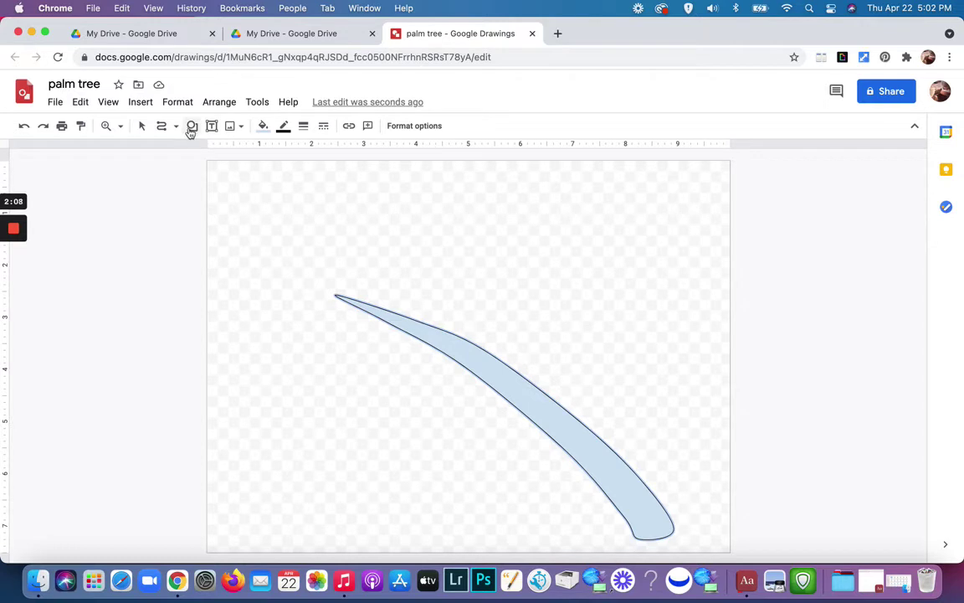
Make the outline of the trunk shape transparent
left_click(143, 127)
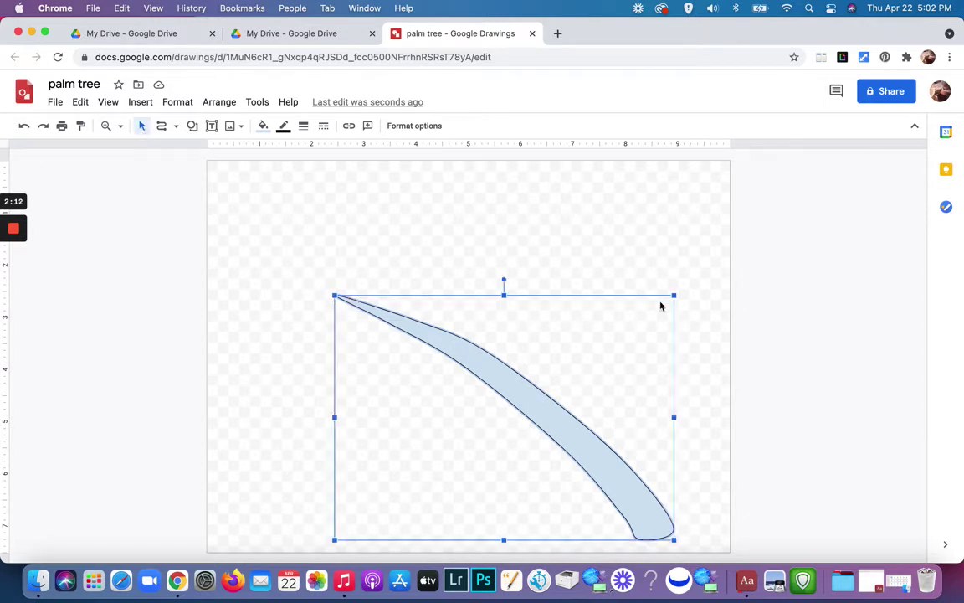
left_click(263, 270)
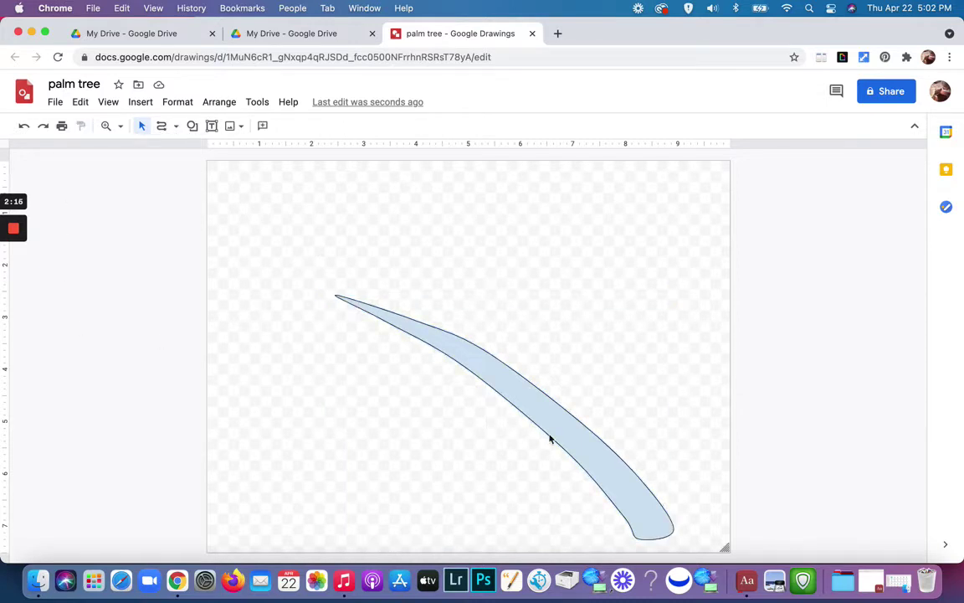
left_click(505, 391)
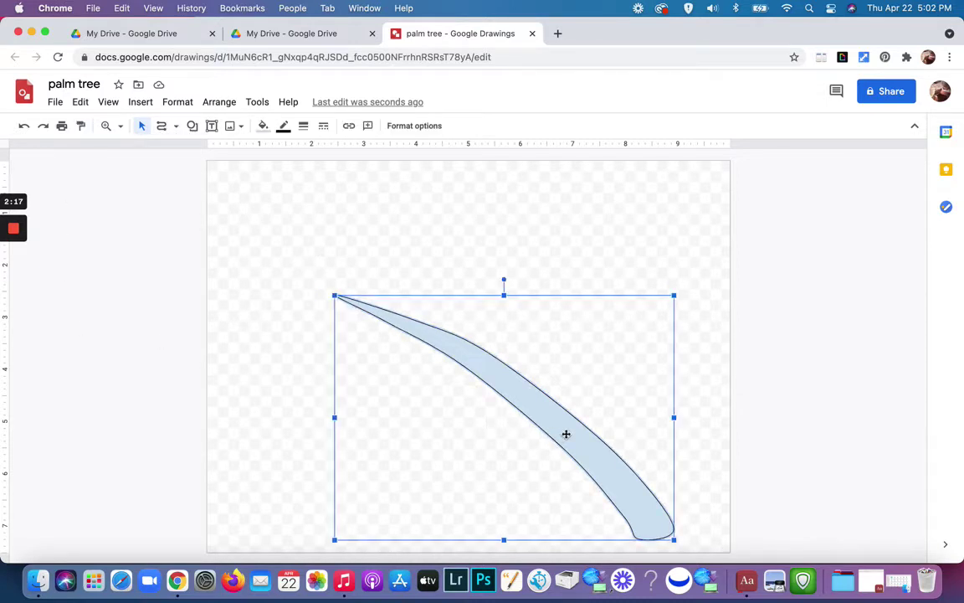
left_click(285, 126)
left_click(295, 152)
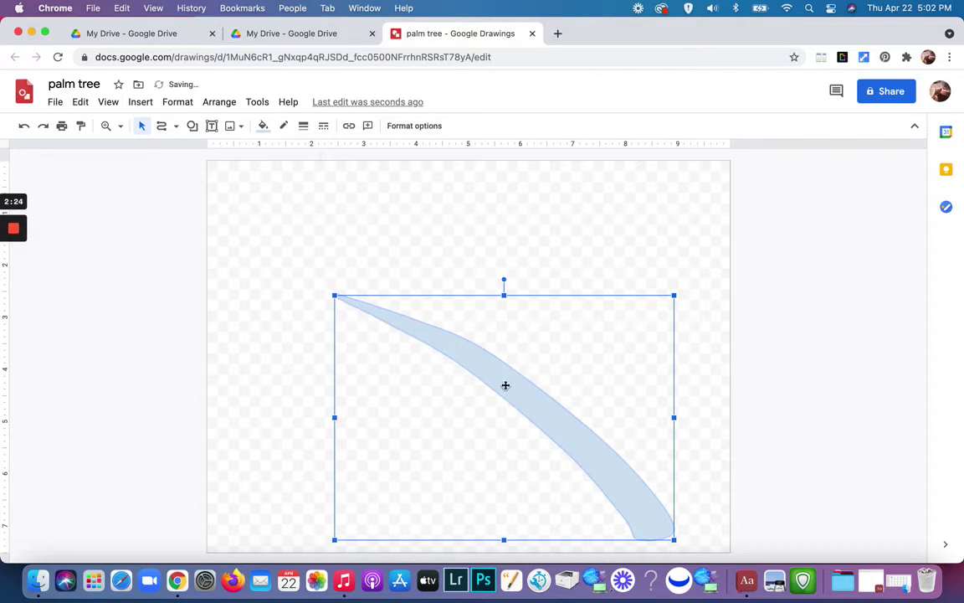
Start a custom gradient fill for the trunk and set its first stop to the muted brown #977668ff
left_click(263, 126)
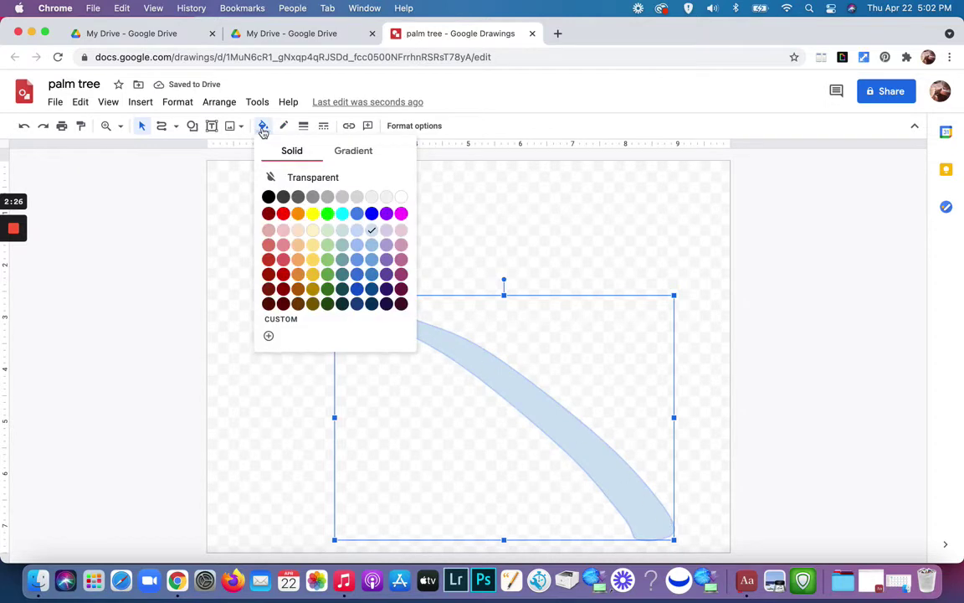
left_click(359, 153)
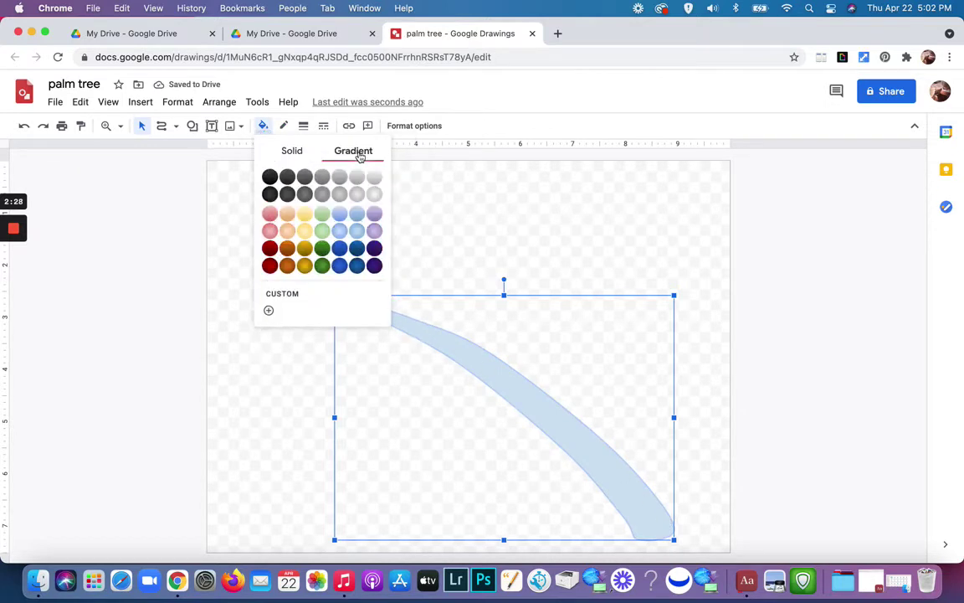
left_click(269, 309)
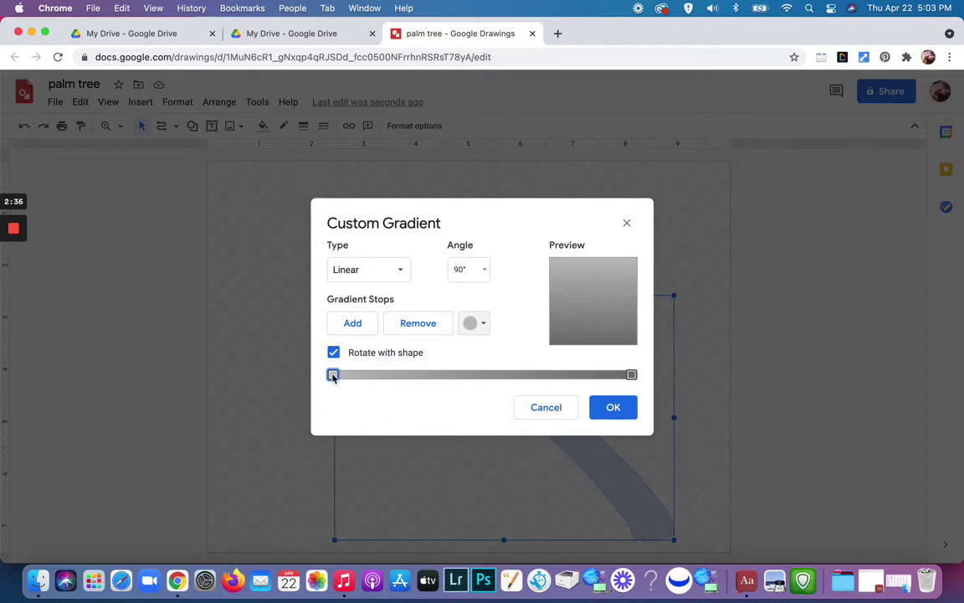
left_click(486, 325)
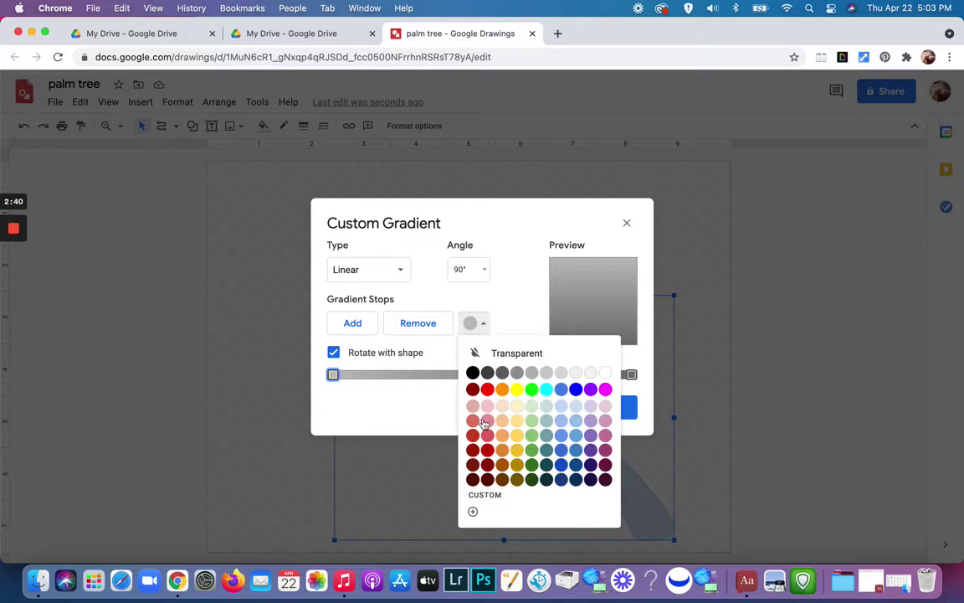
left_click(484, 494)
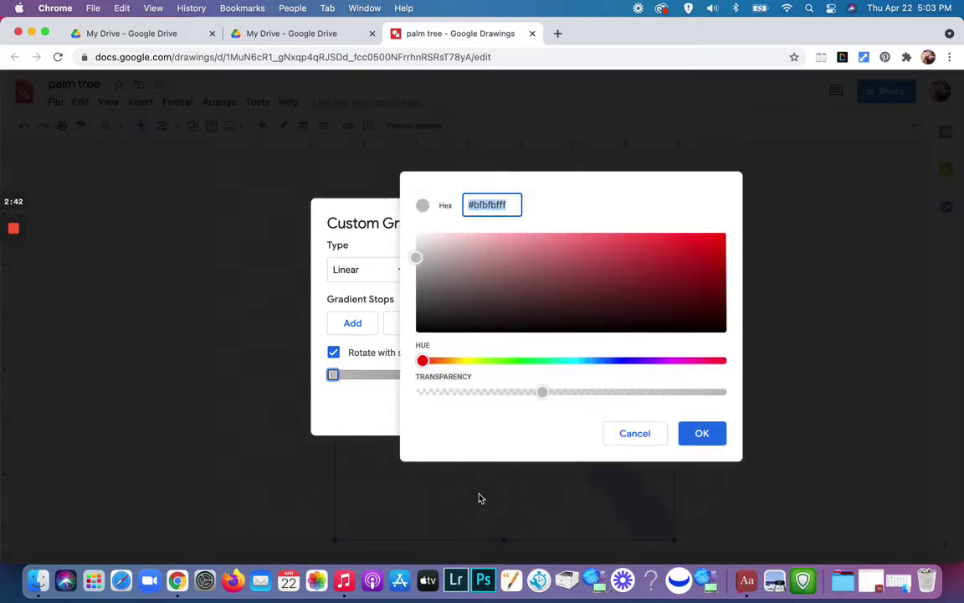
left_click_drag(416, 257, 497, 278)
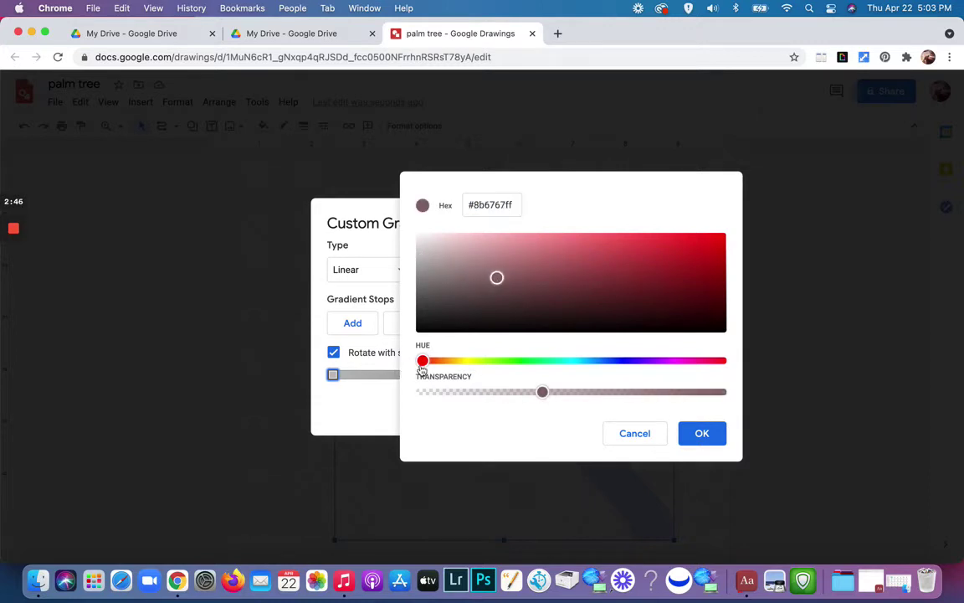
left_click_drag(423, 366, 431, 366)
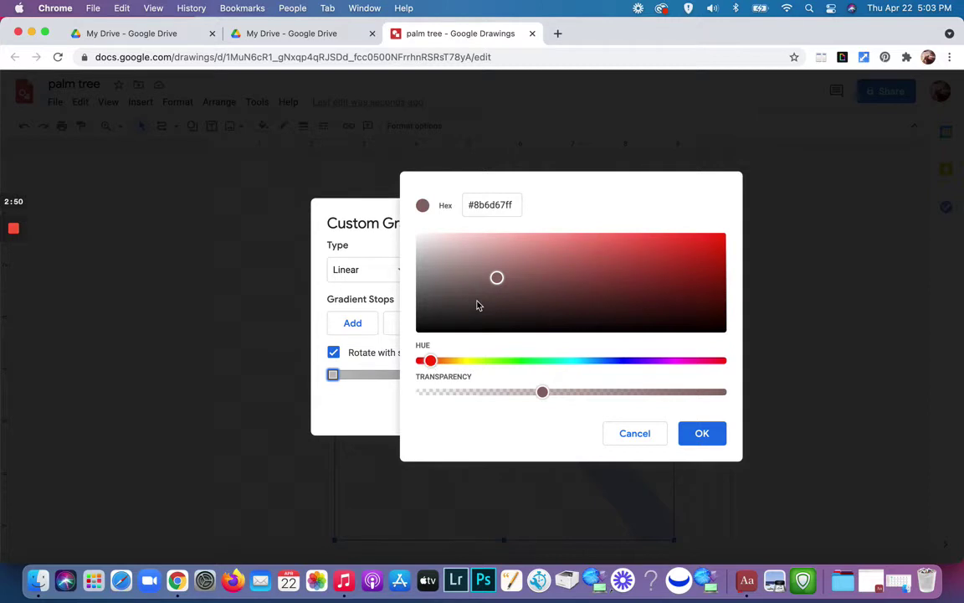
left_click(496, 280)
left_click_drag(496, 281, 505, 272)
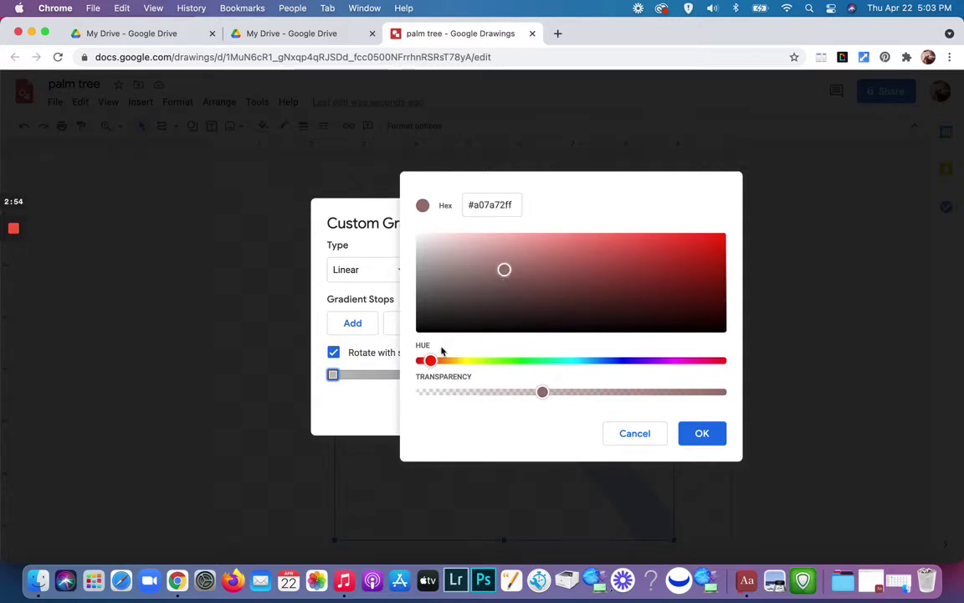
left_click_drag(431, 361, 440, 366)
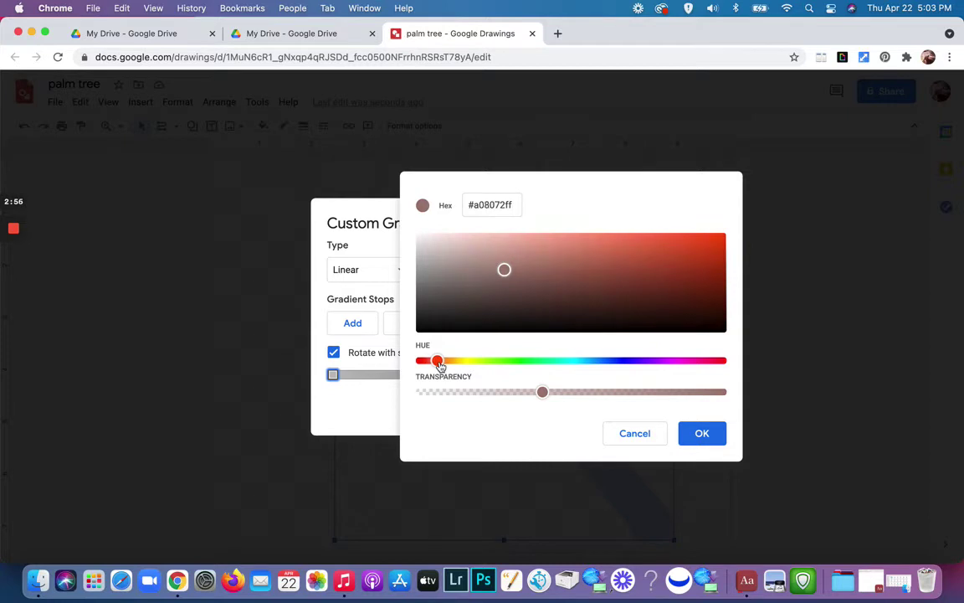
left_click_drag(504, 271, 513, 273)
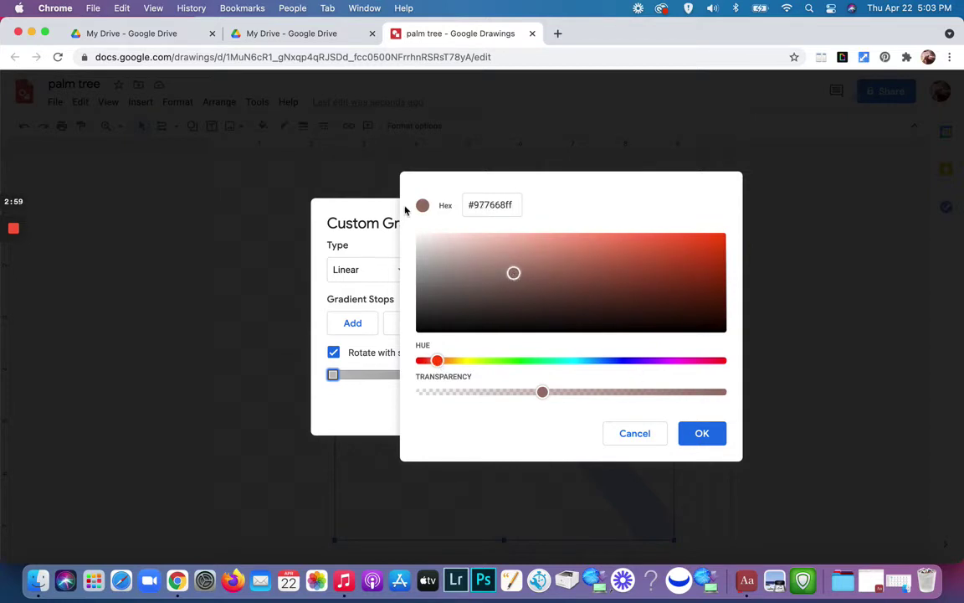
left_click(686, 432)
Set the gradient's end stop to the dark reddish brown #80463fff and apply the gradient to the trunk
left_click(632, 374)
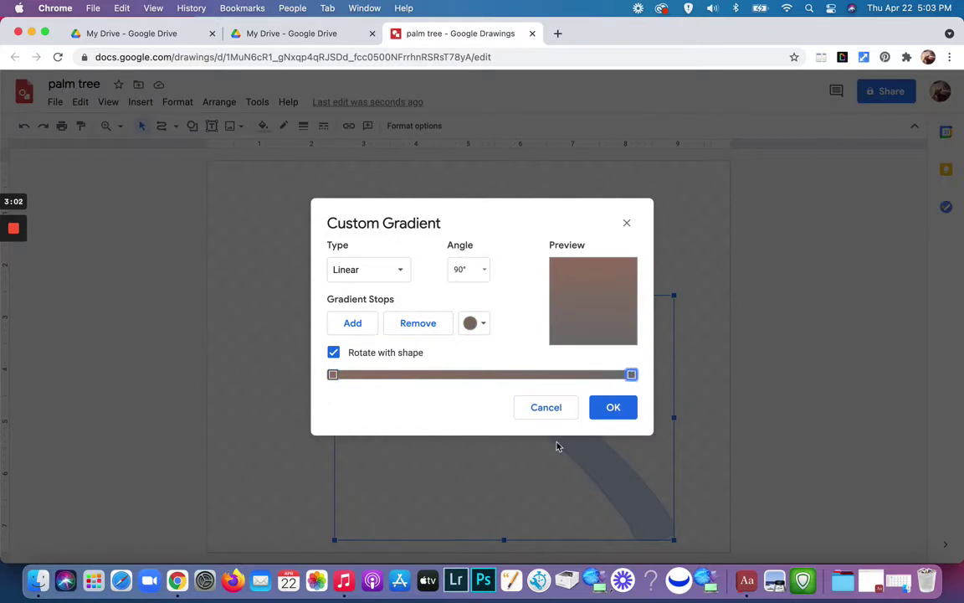
left_click(483, 323)
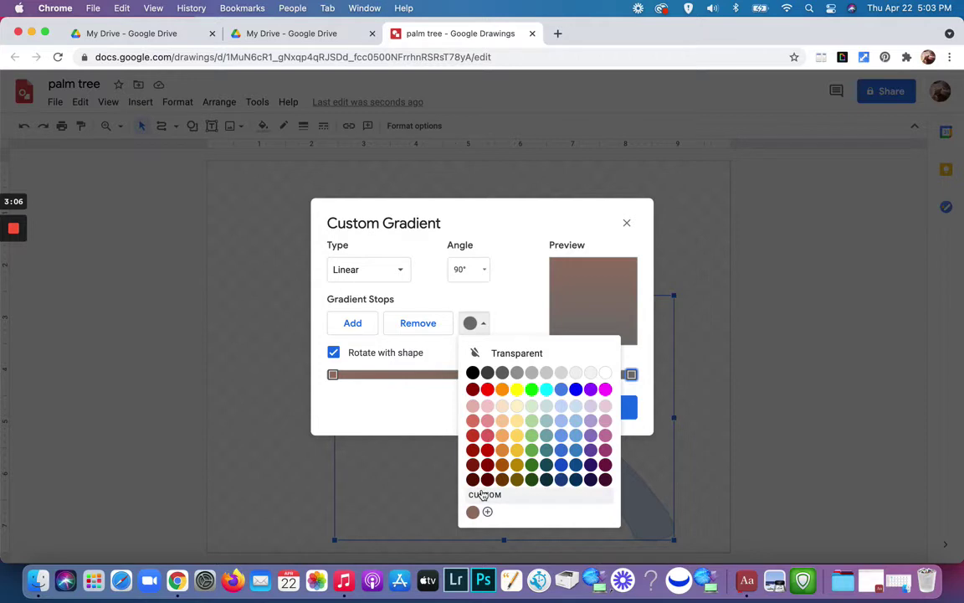
left_click(483, 495)
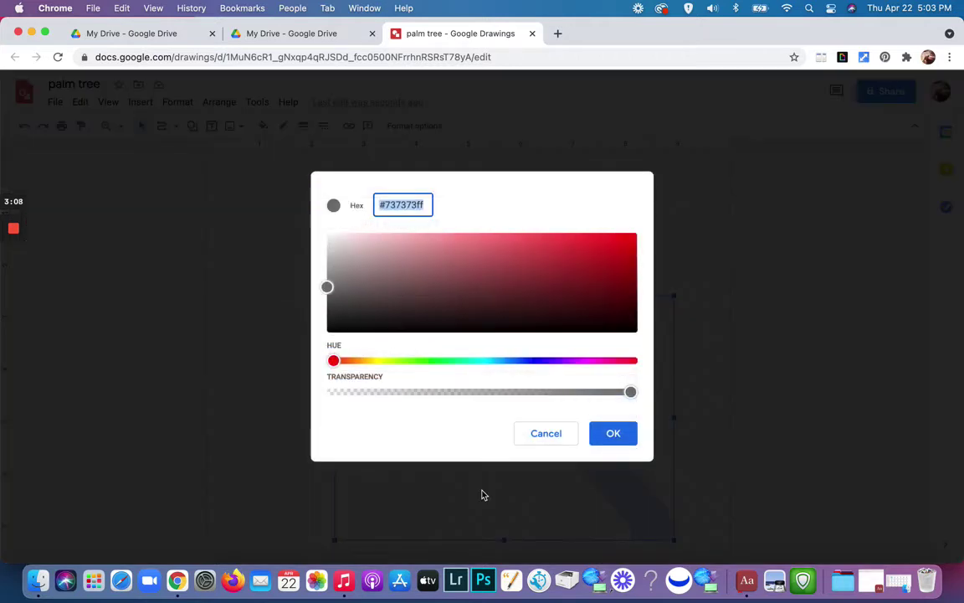
left_click(335, 360)
left_click_drag(328, 286, 483, 284)
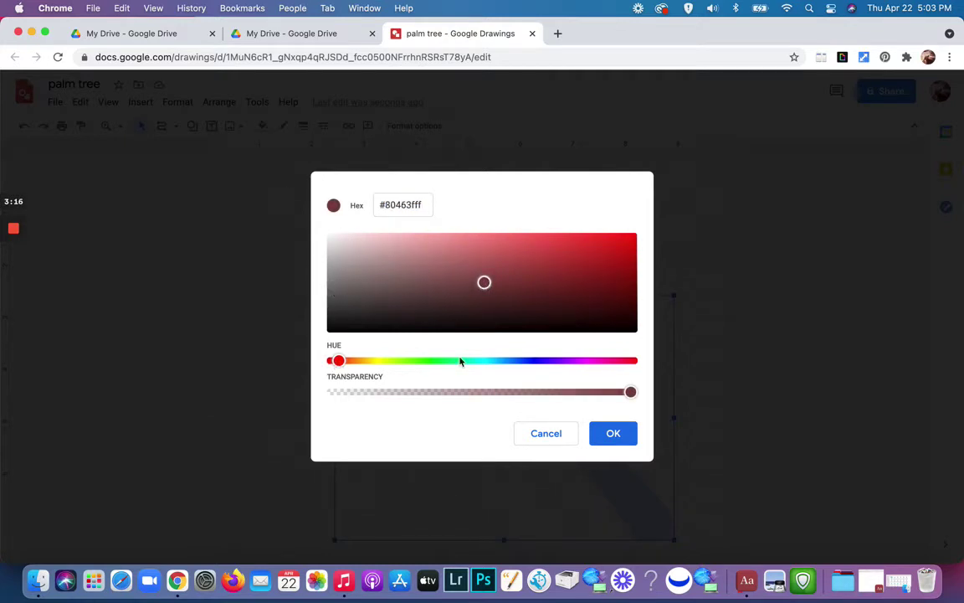
left_click(612, 435)
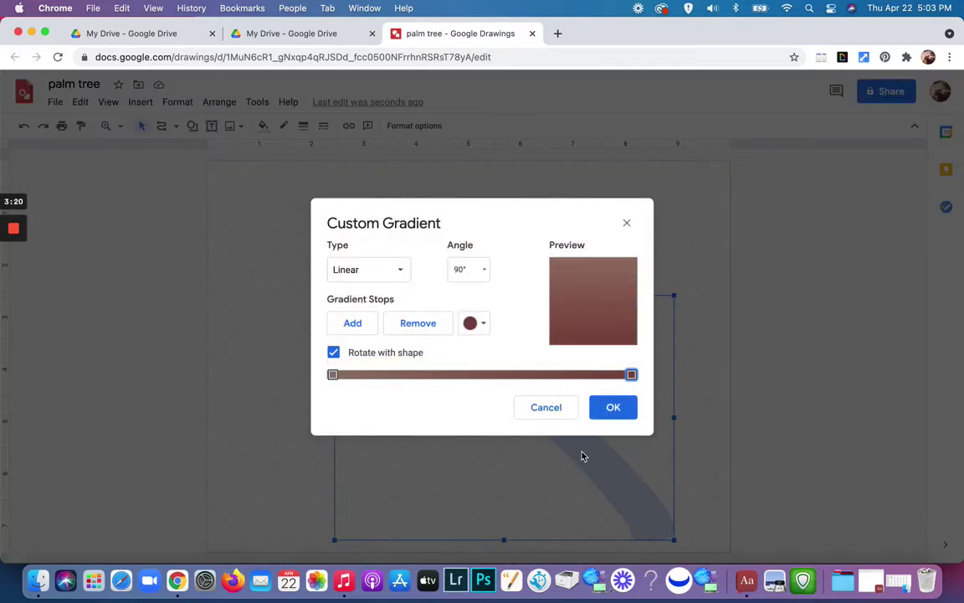
left_click(614, 407)
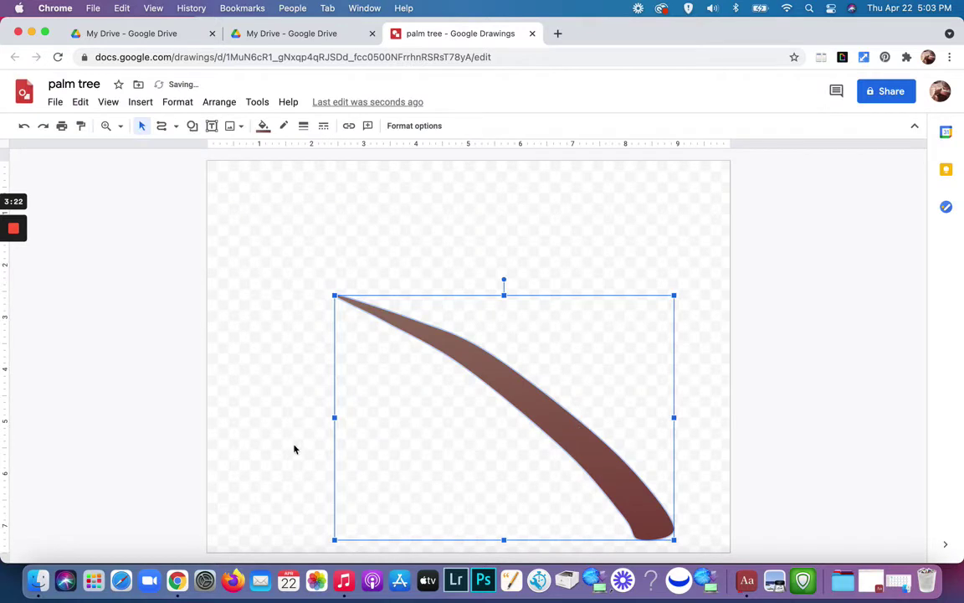
left_click(268, 384)
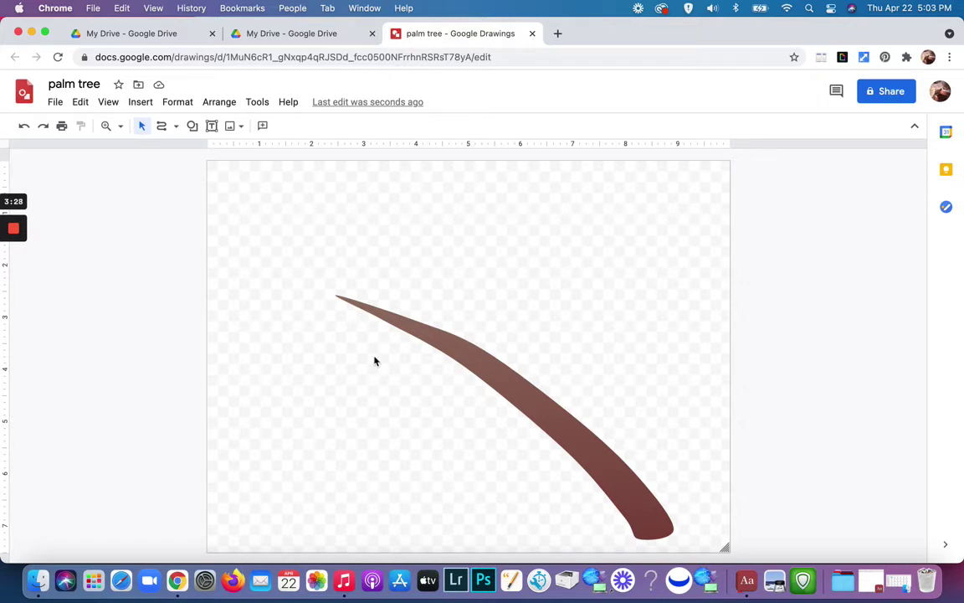
Narrow the trunk from its left side to about 5.8 inches wide, keeping its height
left_click(483, 360)
left_click_drag(332, 417, 372, 417)
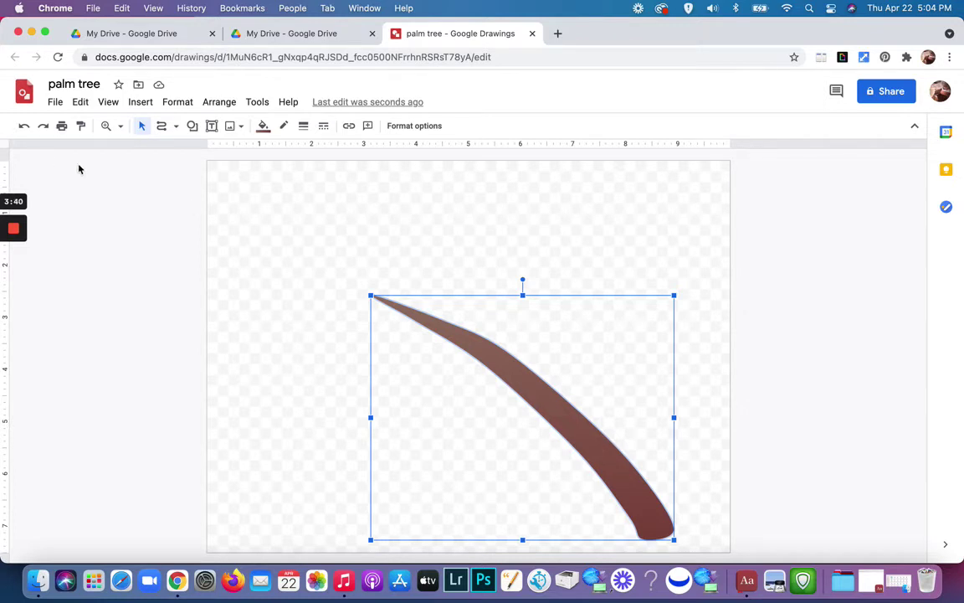
Draw three notched fronds from the trunk's tip with the Curve tool, and adjust the uppermost frond's base points to meet the tip
left_click(163, 128)
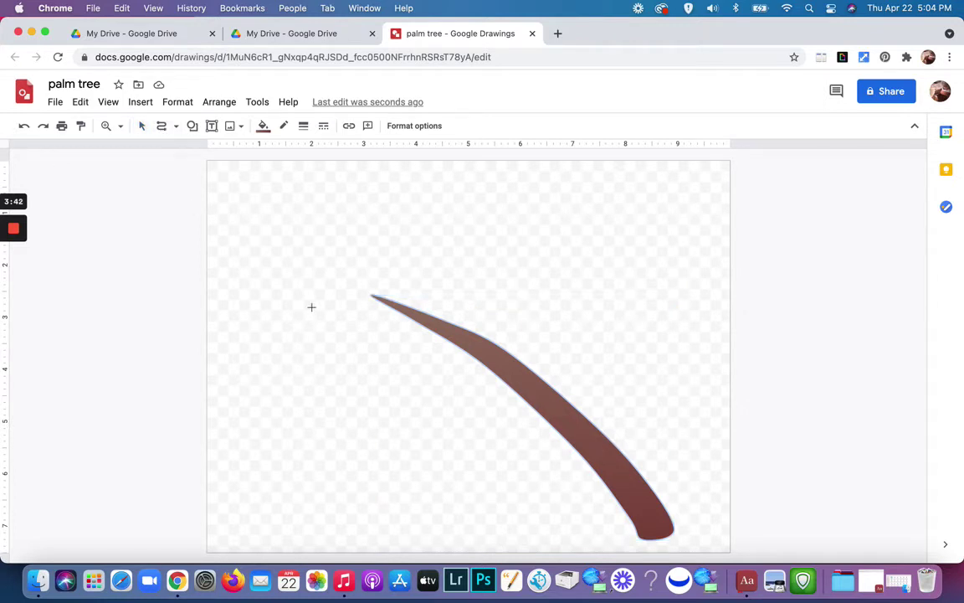
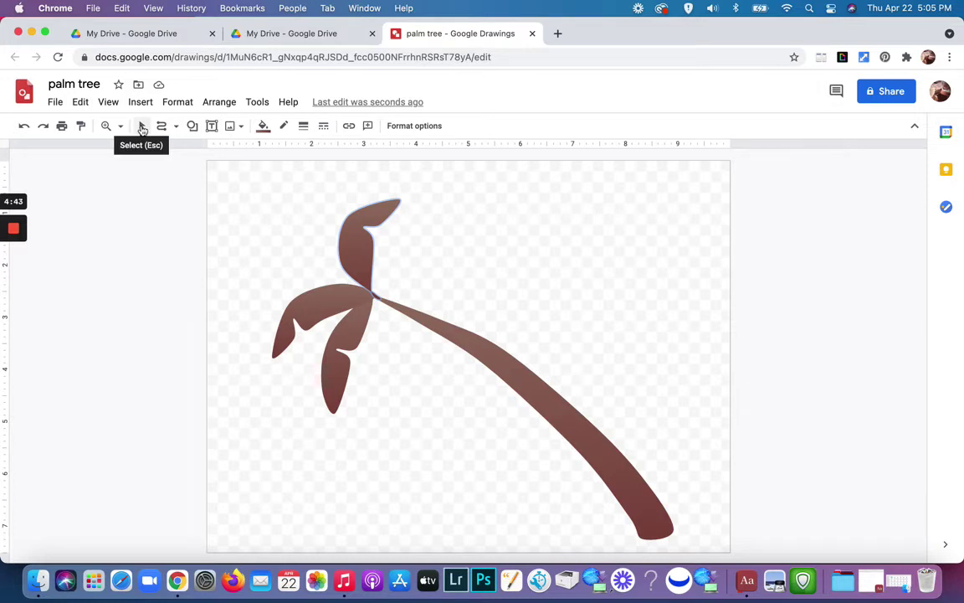
left_click(143, 127)
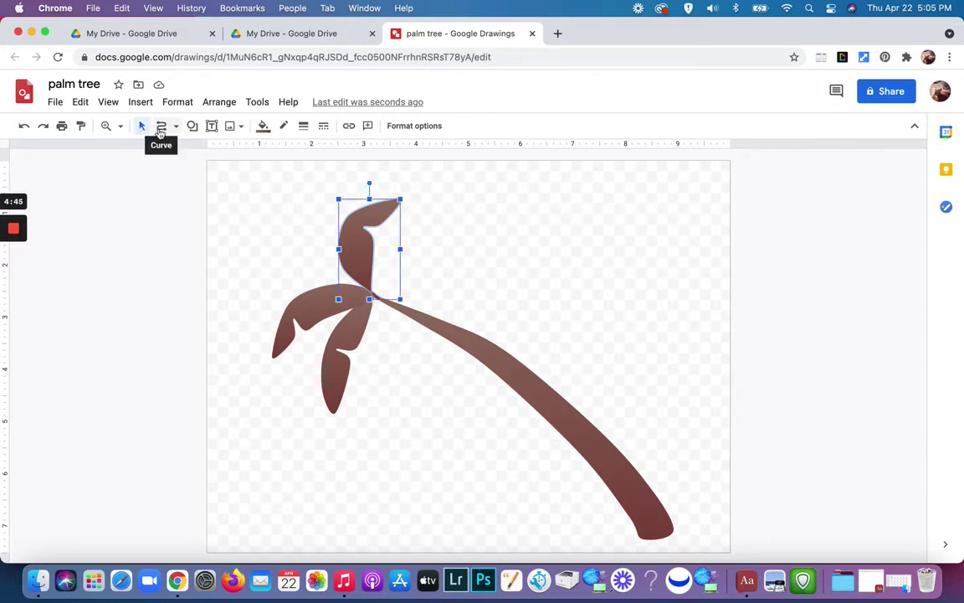
double_click(358, 266)
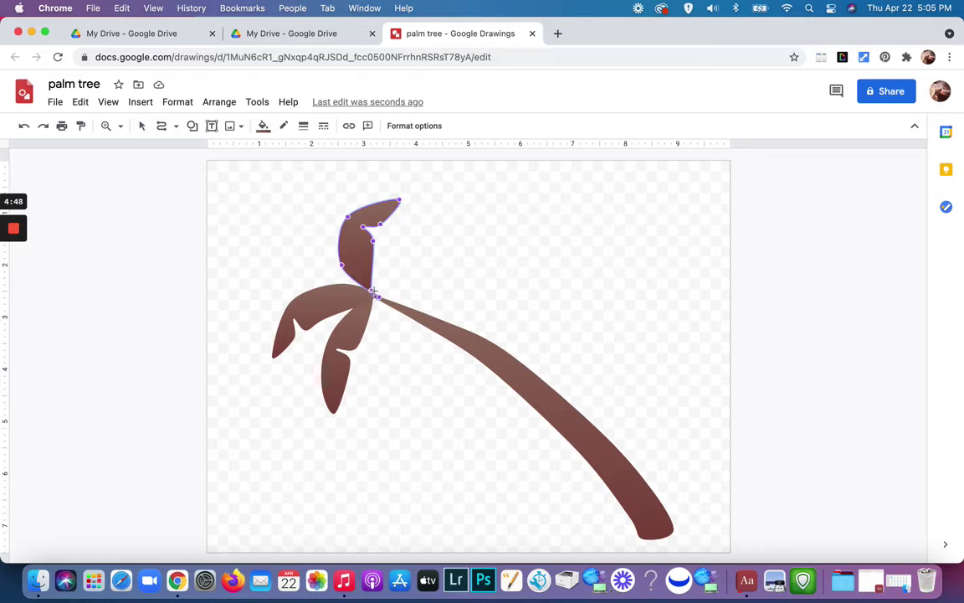
left_click_drag(373, 290, 376, 297)
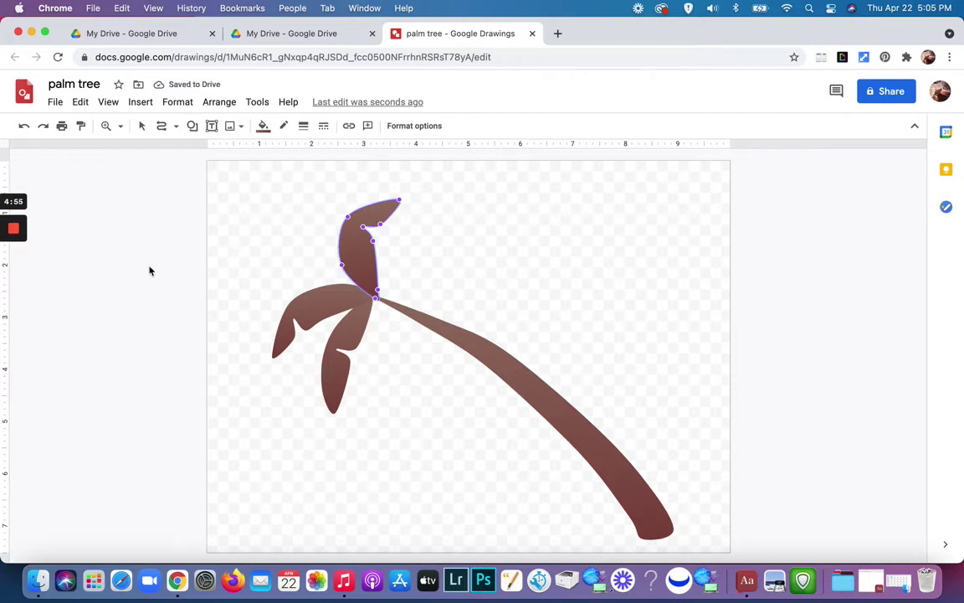
Draw a notched frond about 2.3 inches long with the Curve tool, reaching right and slightly up from the trunk's tip
left_click(162, 125)
left_click(376, 296)
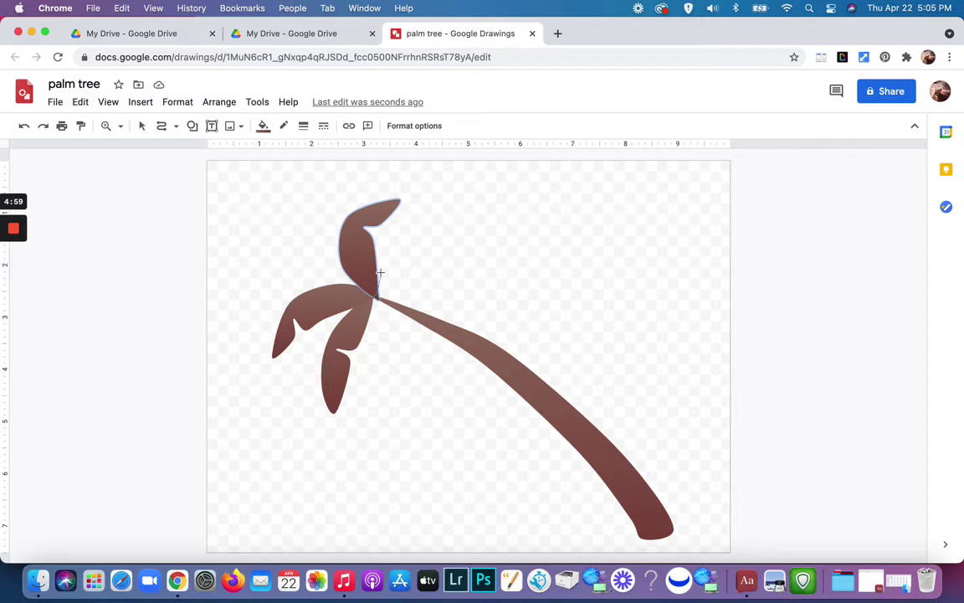
left_click(416, 273)
left_click(492, 255)
left_click(371, 293)
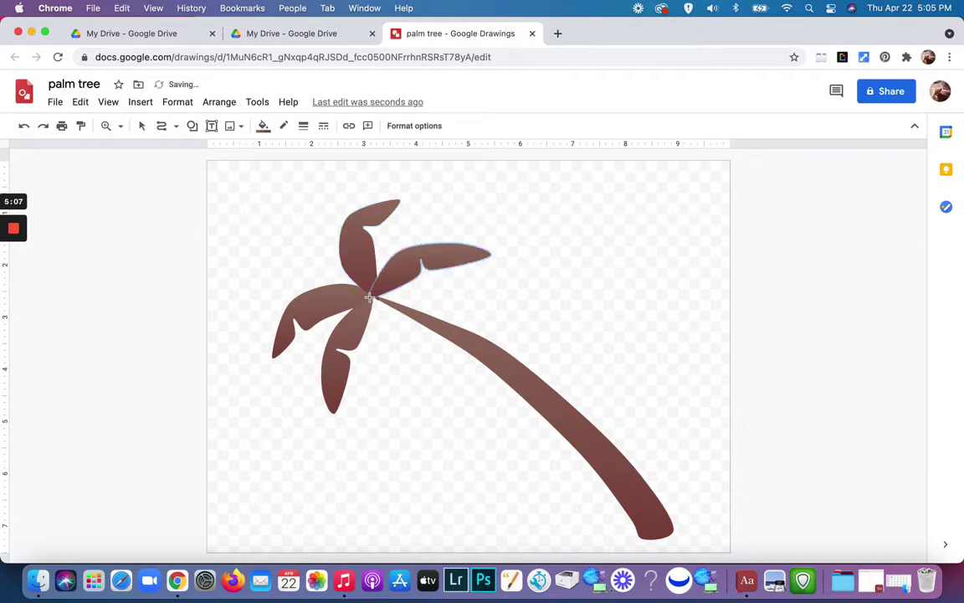
Draw a notched frond about 2.2 inches wide, reaching up and left from the trunk's tip between the two existing fronds
left_click(370, 296)
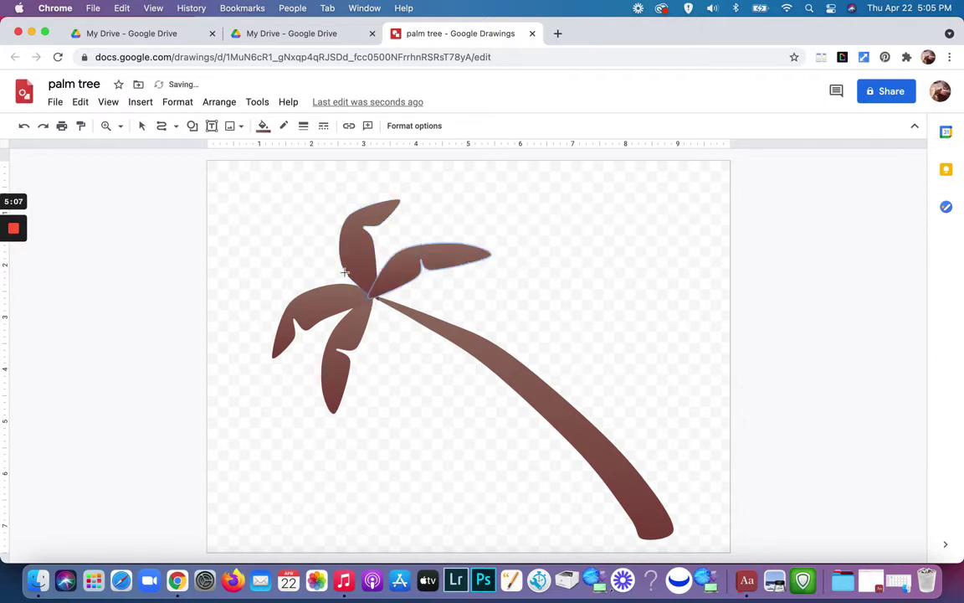
left_click(300, 269)
left_click(258, 263)
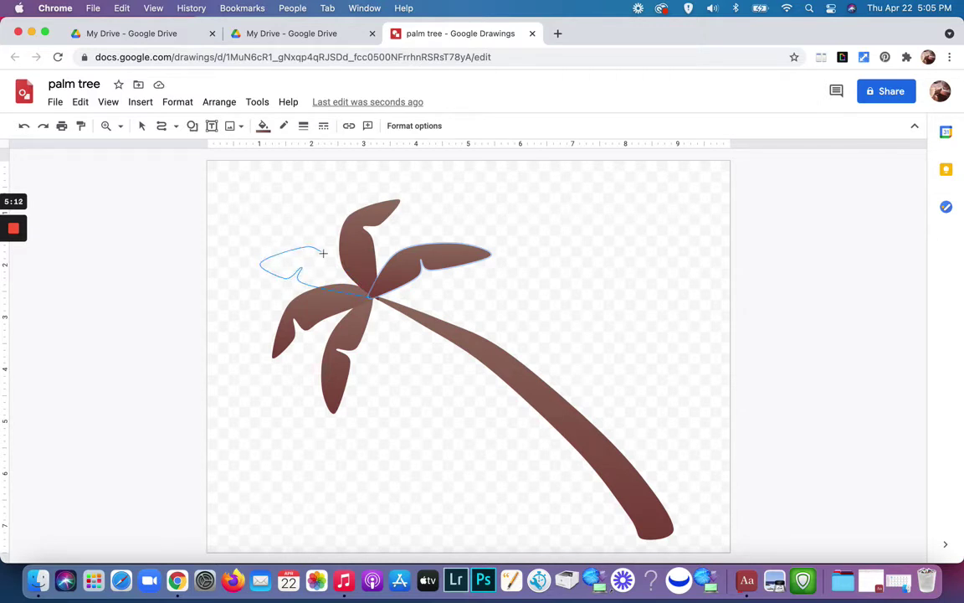
left_click(371, 297)
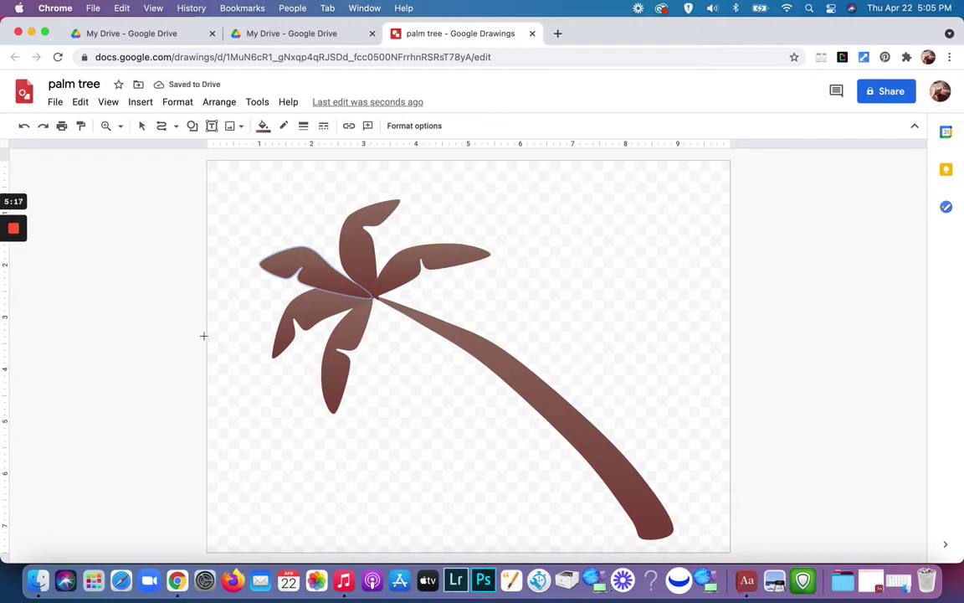
Draw a narrow closed curve along the outer left edge of the downward-hanging frond to widen it
left_click(371, 299)
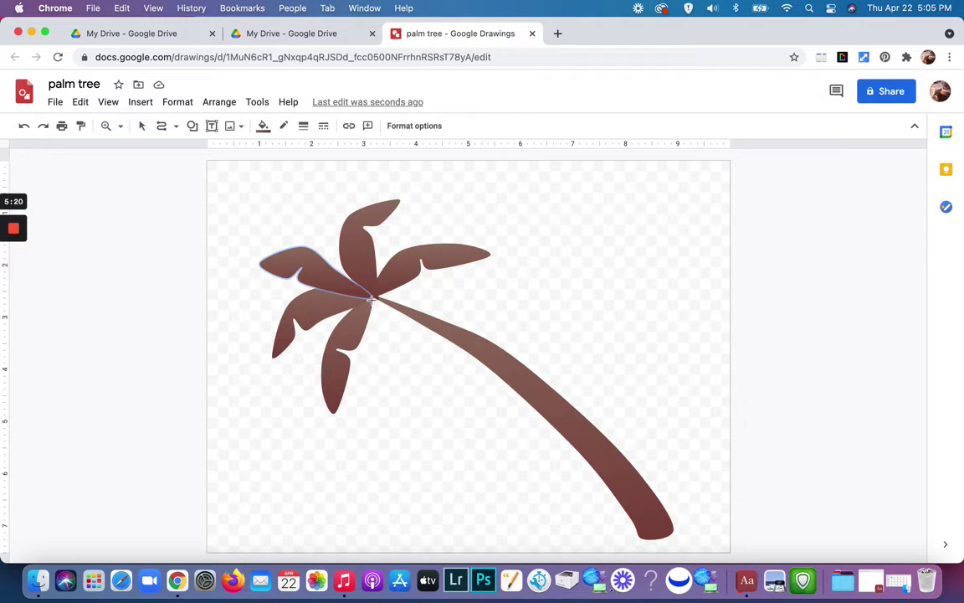
left_click(336, 333)
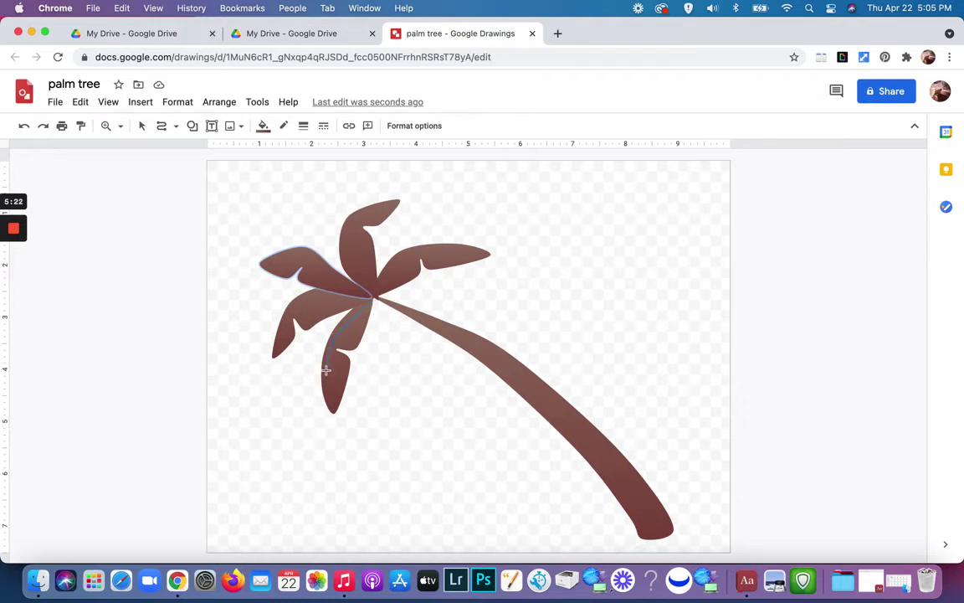
left_click(326, 415)
left_click(372, 298)
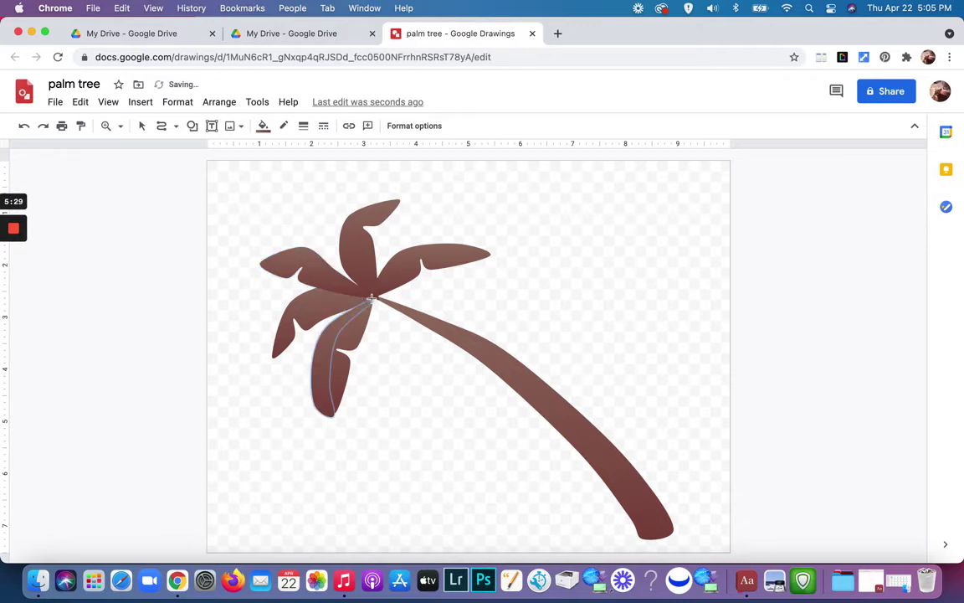
Draw a narrow closed curve along the outer upper edge of the lower-left frond, from the trunk's tip to the frond's end
left_click(369, 299)
left_click(289, 306)
left_click(273, 357)
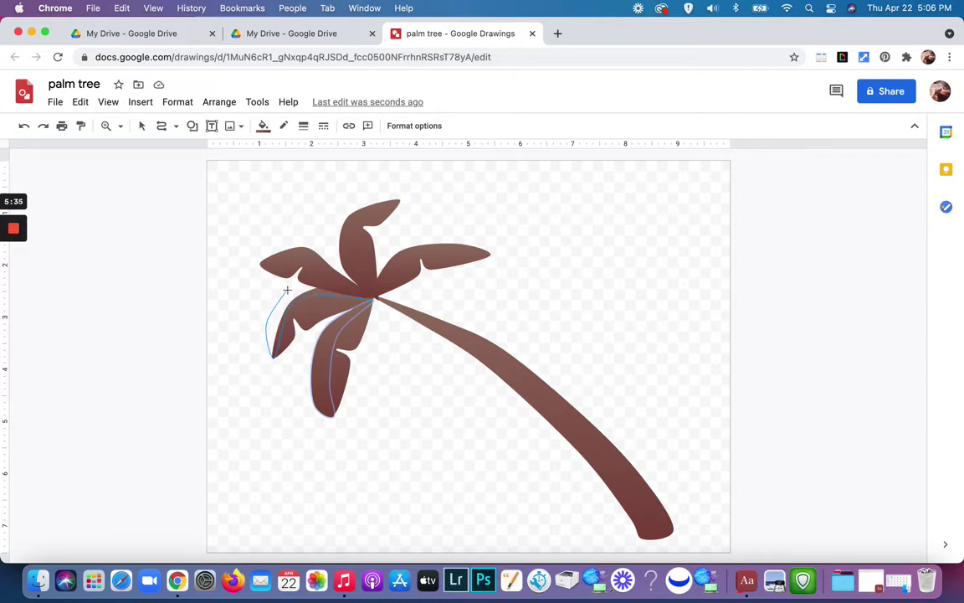
left_click(369, 299)
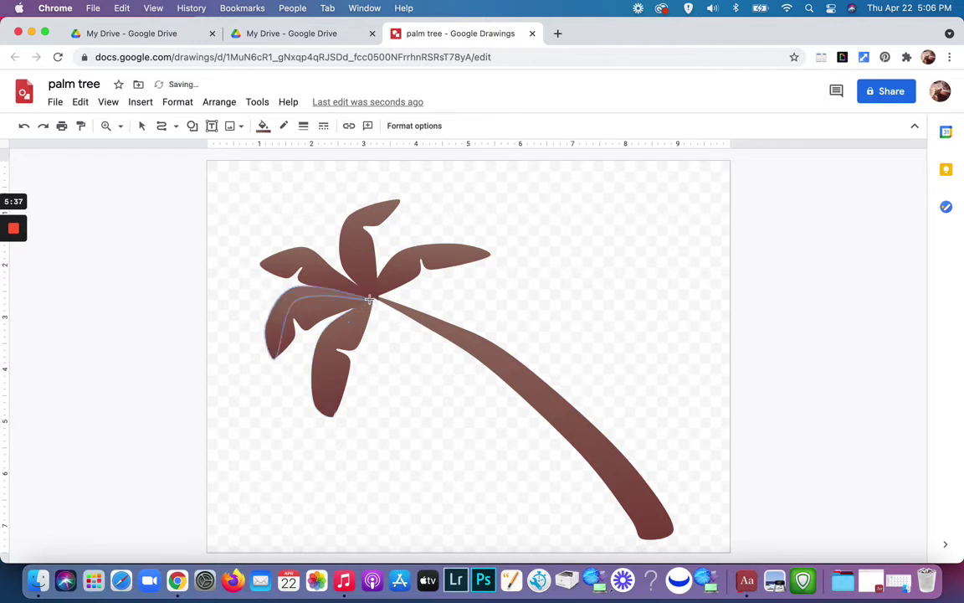
Draw a narrow closed curve over the top edge of the upper-left frond, from the trunk's tip to the frond's end and back
left_click(370, 297)
left_click(261, 262)
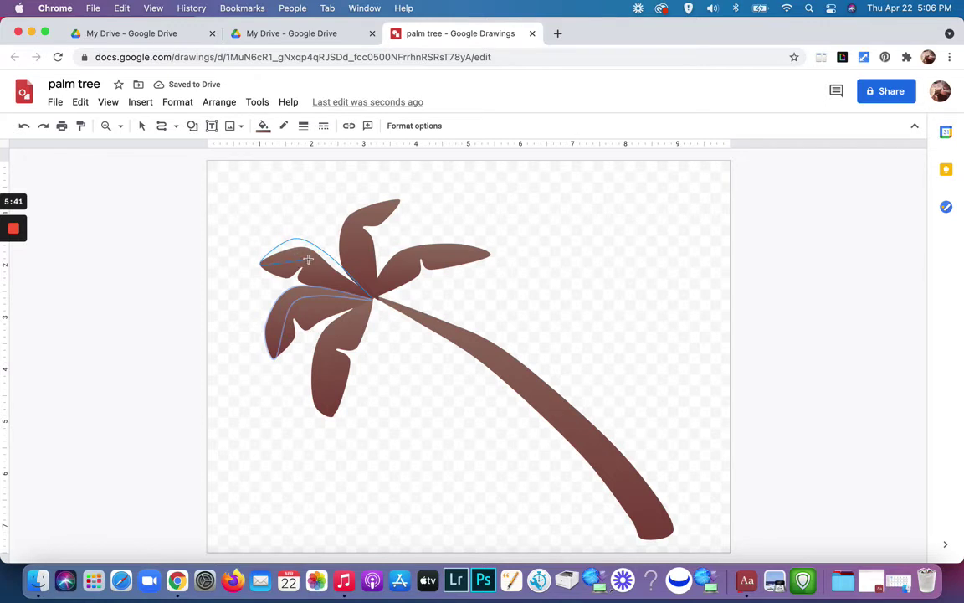
left_click(373, 301)
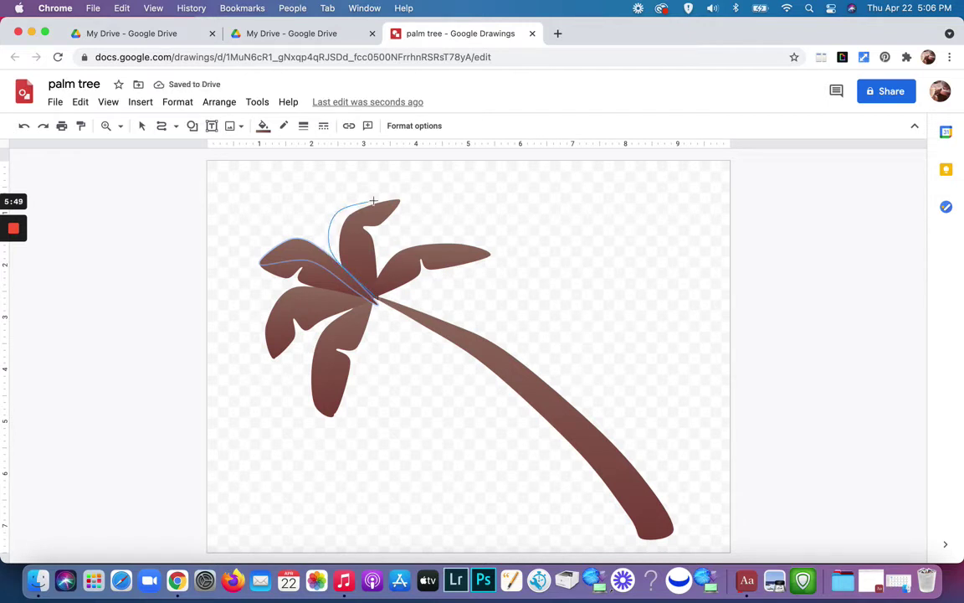
Draw narrow closed curves along the outer edge of the upright frond and the upper edge of the right-hand frond
left_click(400, 202)
left_click(375, 299)
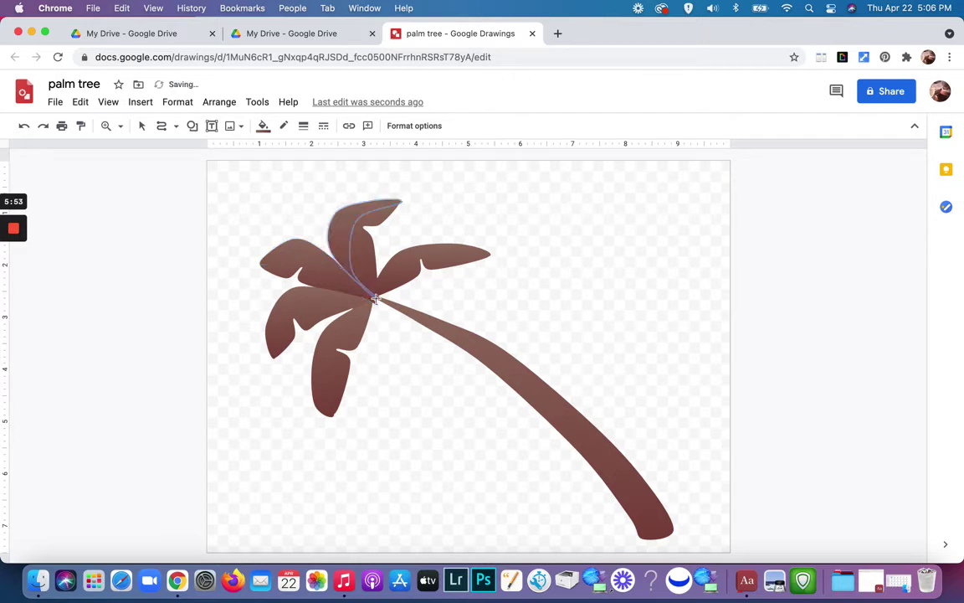
left_click(422, 230)
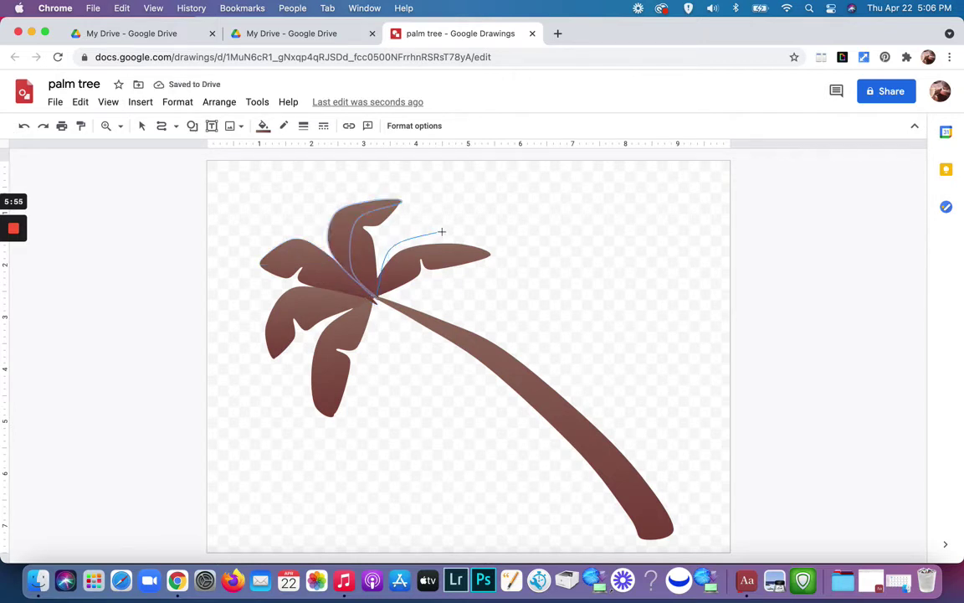
left_click(494, 252)
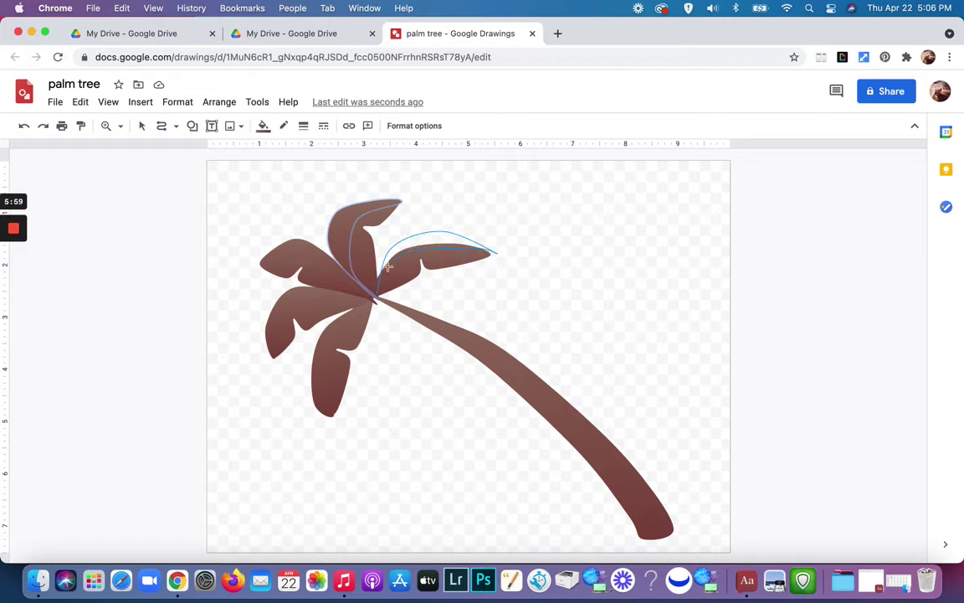
left_click(377, 293)
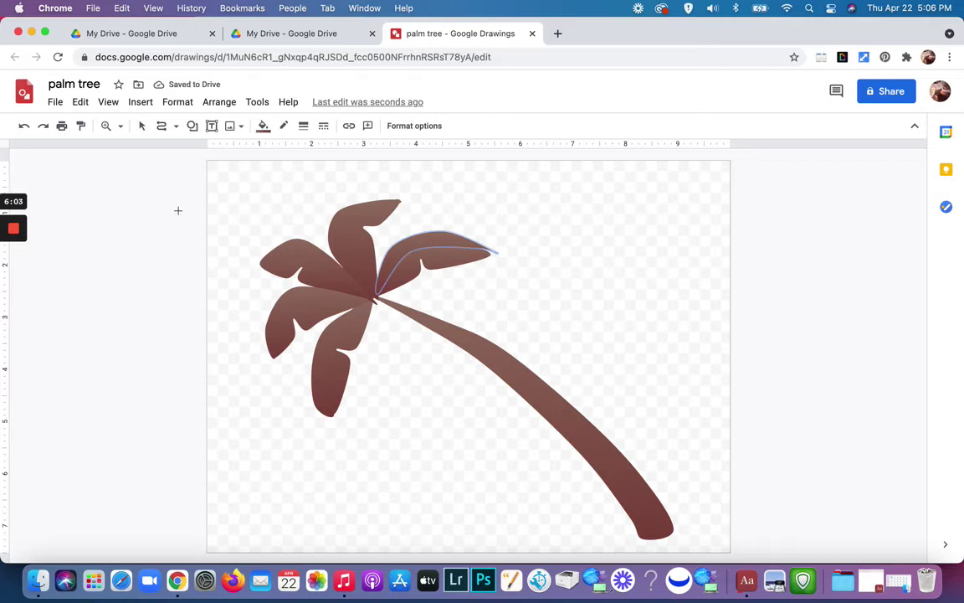
Select the five narrow edge curves on the fronds and send them to the back
left_click(141, 125)
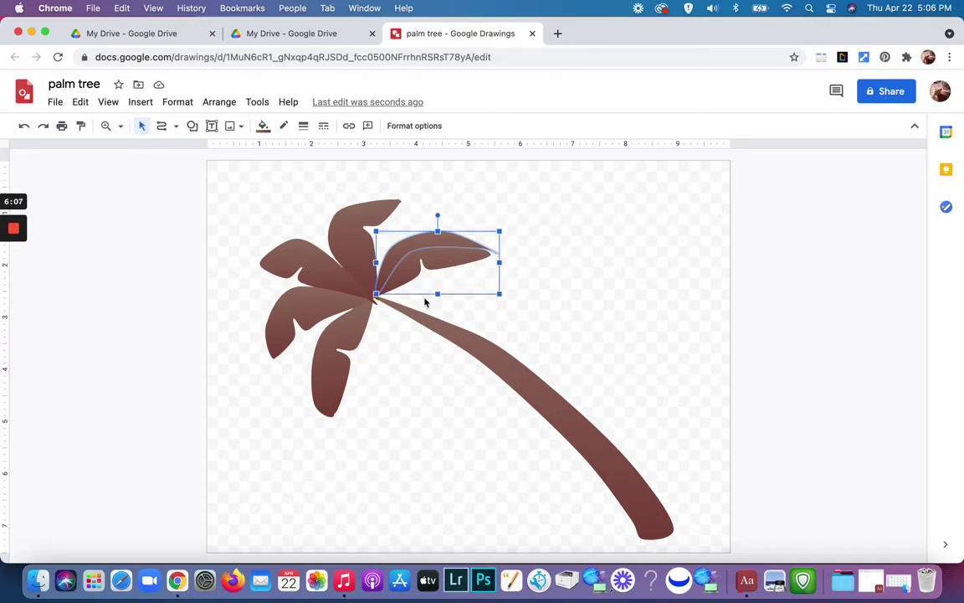
left_click(320, 353, "shift")
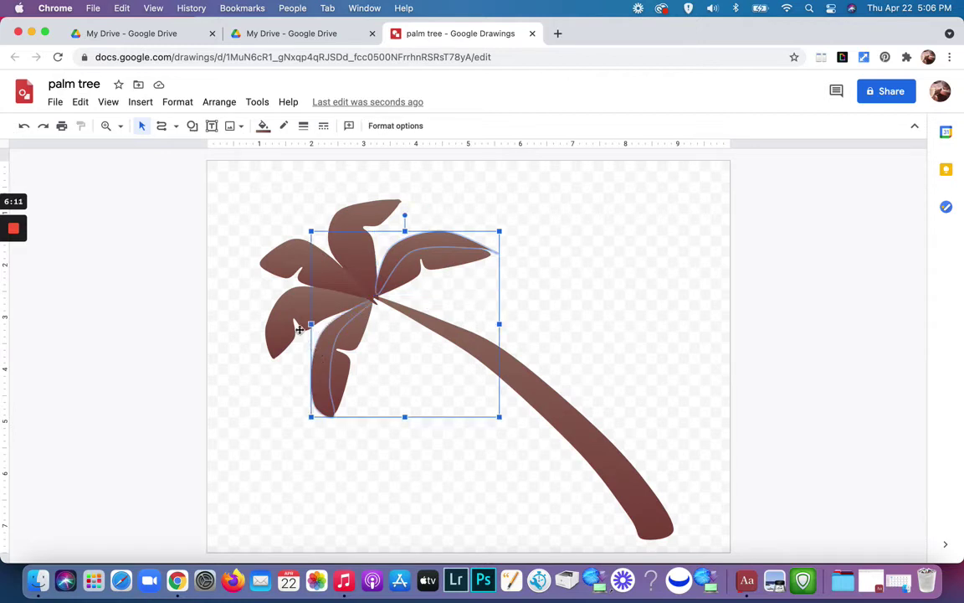
left_click(275, 308, "shift")
left_click(292, 250, "shift")
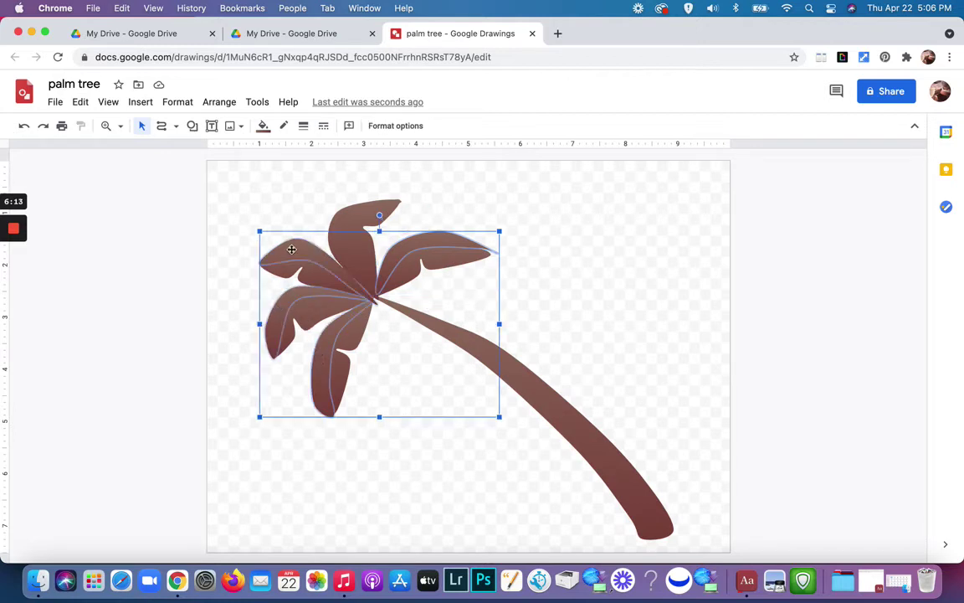
left_click(343, 216, "shift")
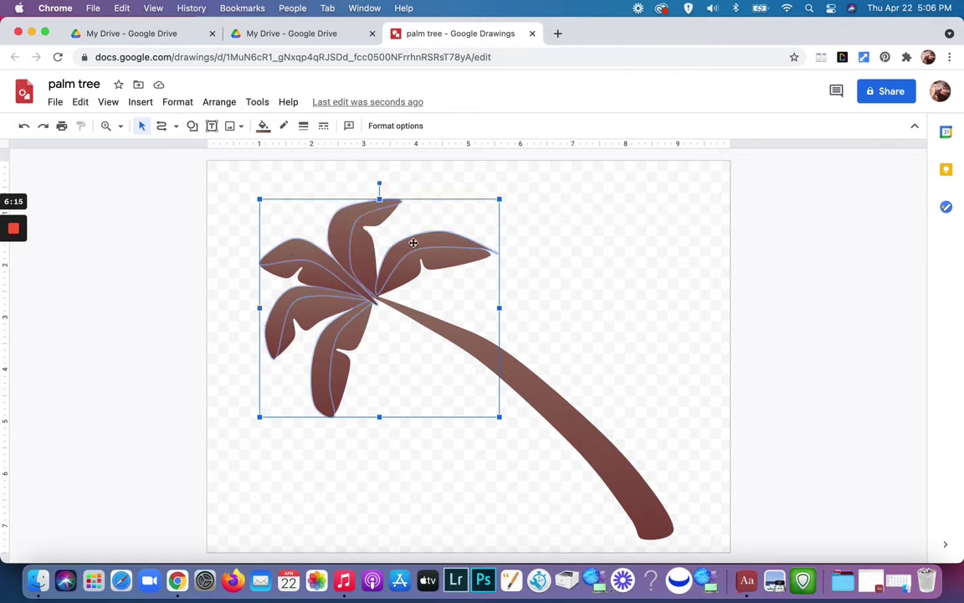
left_click(412, 247, "shift")
left_click(420, 245, "shift")
left_click(220, 103)
mouse_move(238, 134)
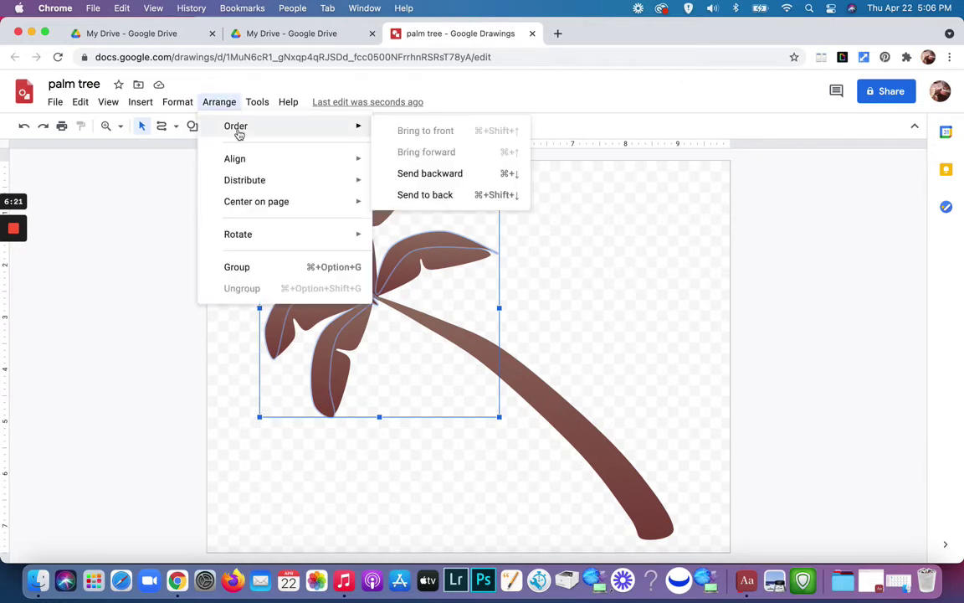
left_click(427, 195)
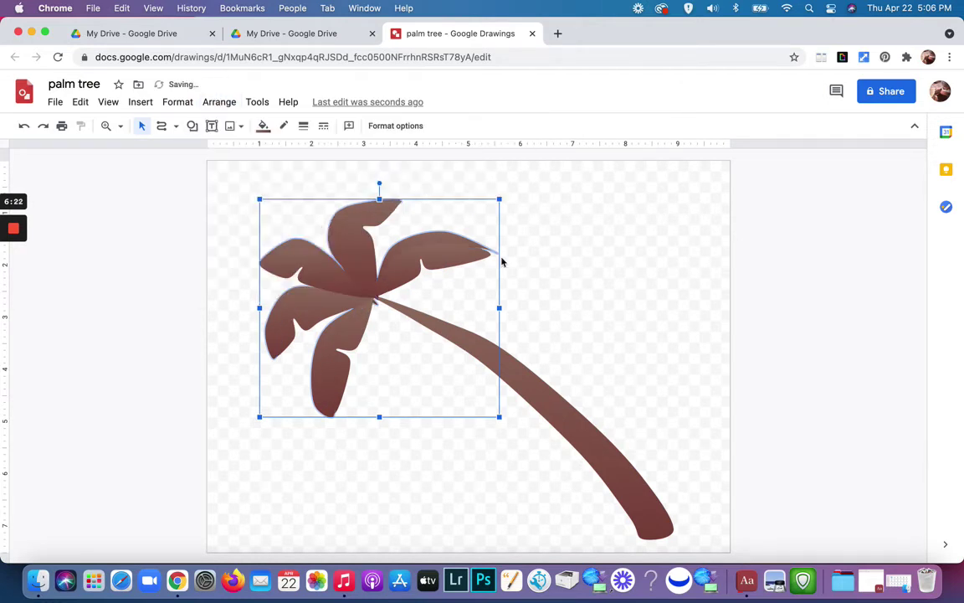
left_click(588, 316)
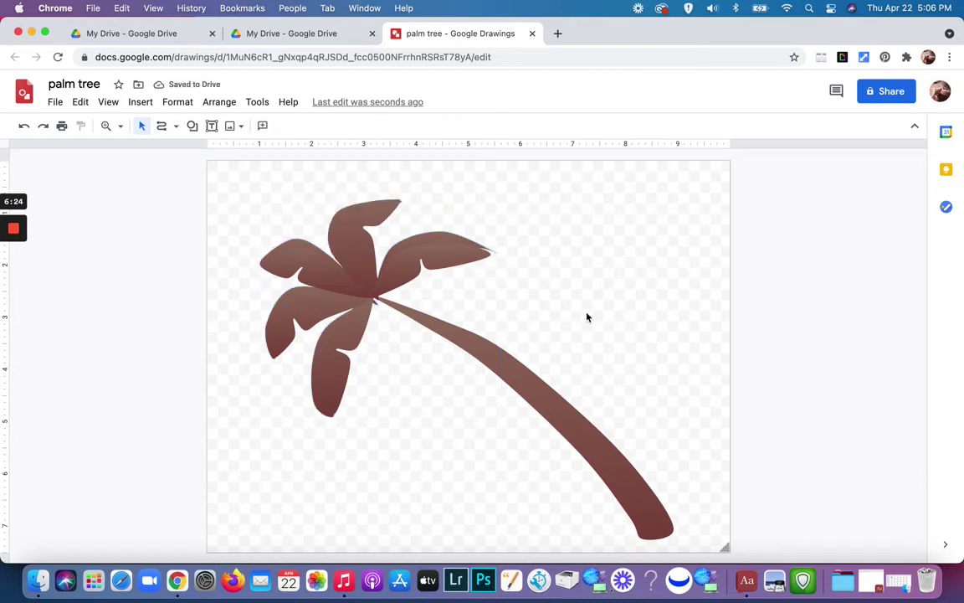
Pull the end point of the right-hand frond's edge curve in to meet the frond's tip
double_click(452, 243)
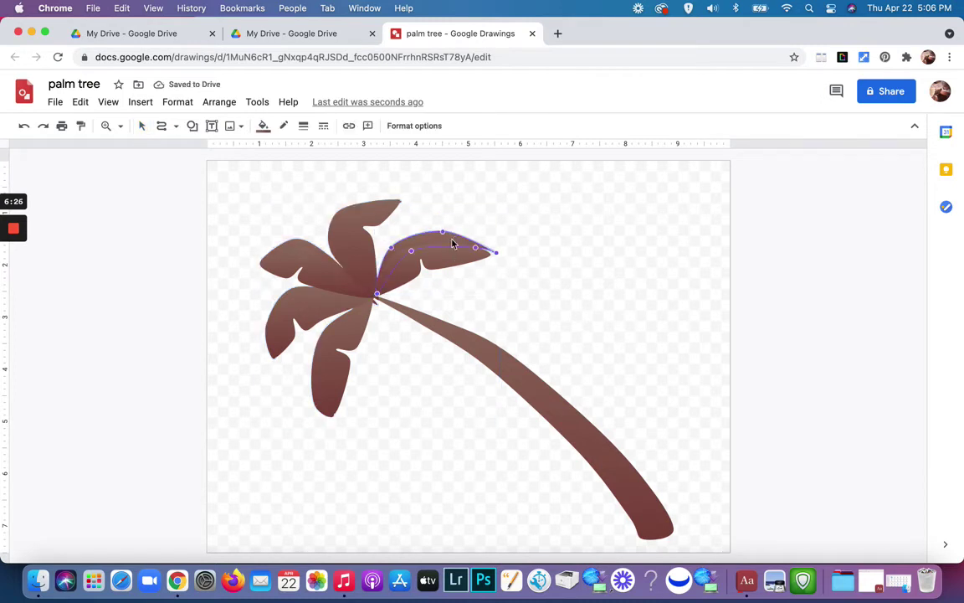
left_click(508, 252)
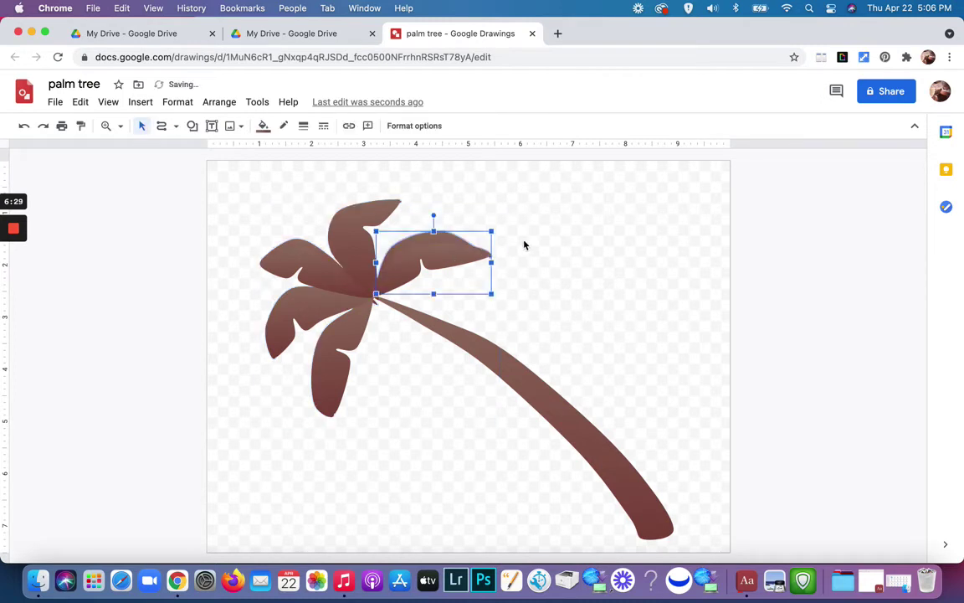
left_click(524, 245)
Narrow the upright notched frond slightly and adjust its base point at the trunk's tip
left_click(365, 246)
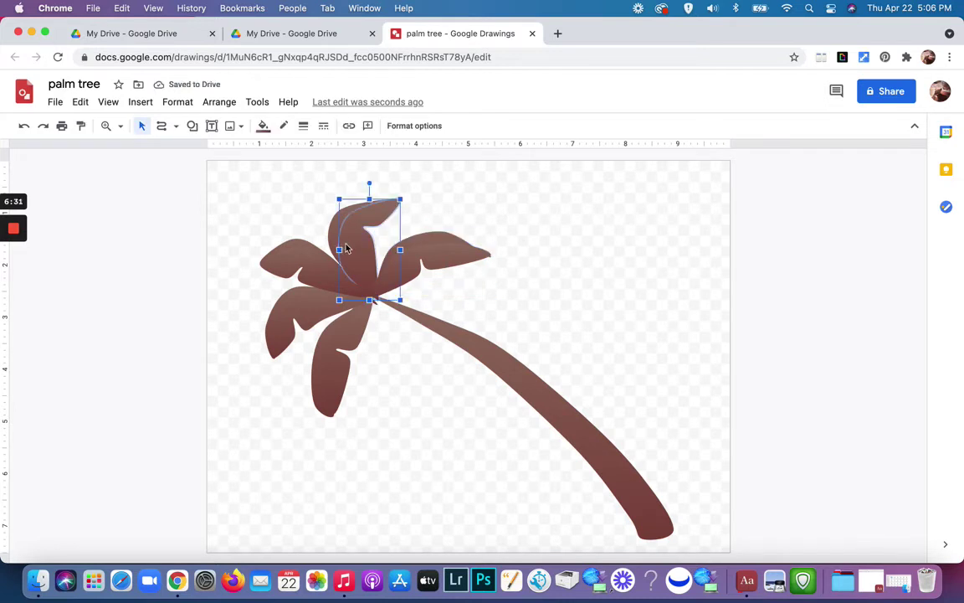
mouse_move(340, 250)
left_mouse_down()
mouse_move(322, 251)
mouse_move(338, 251)
left_mouse_up()
left_click(378, 292)
double_click(377, 292)
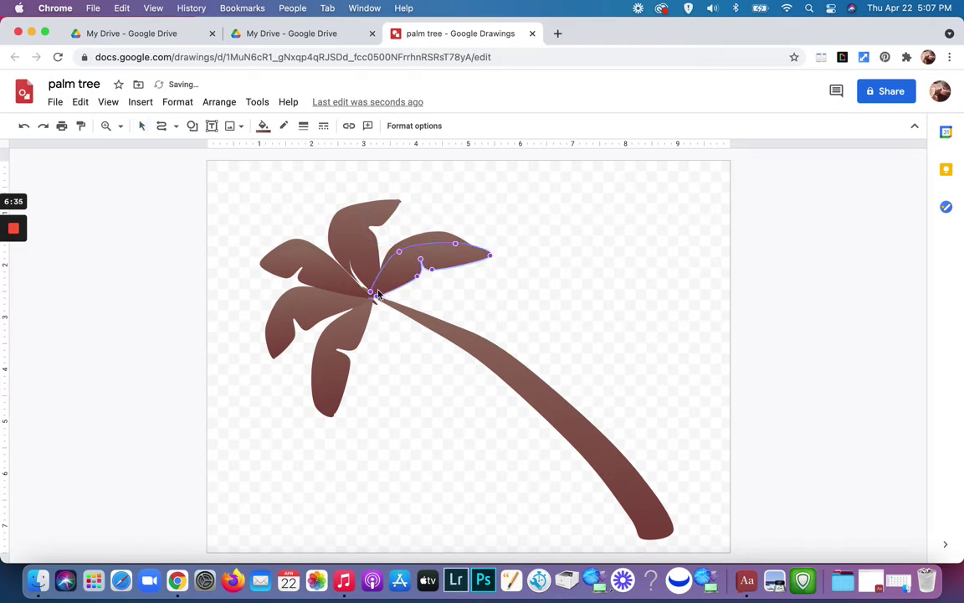
left_click(372, 291)
double_click(373, 295)
left_click_drag(378, 298, 370, 298)
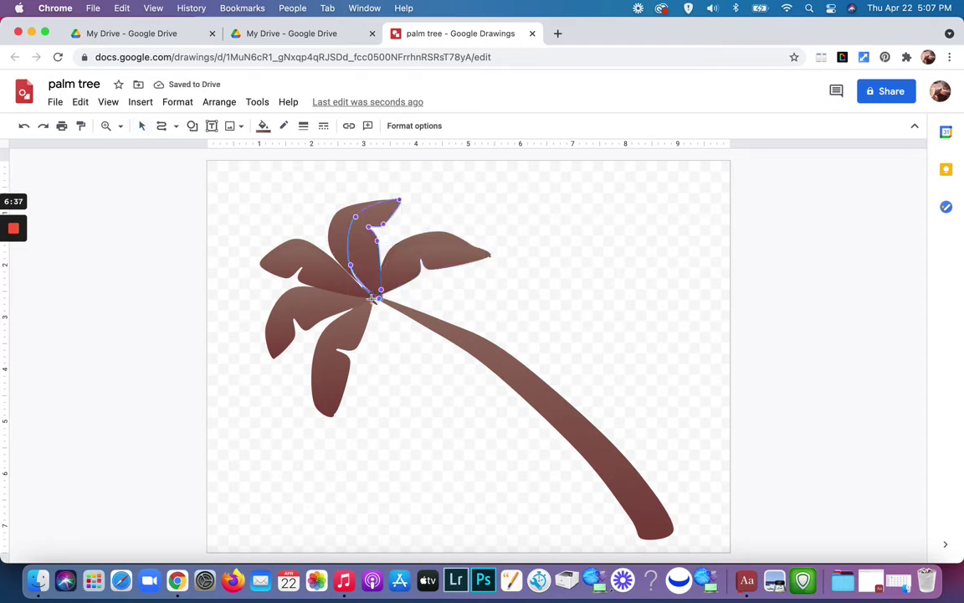
Reshape the edge curve behind the upright frond by moving its lower inner point toward the trunk's tip
left_click_drag(341, 249, 357, 271)
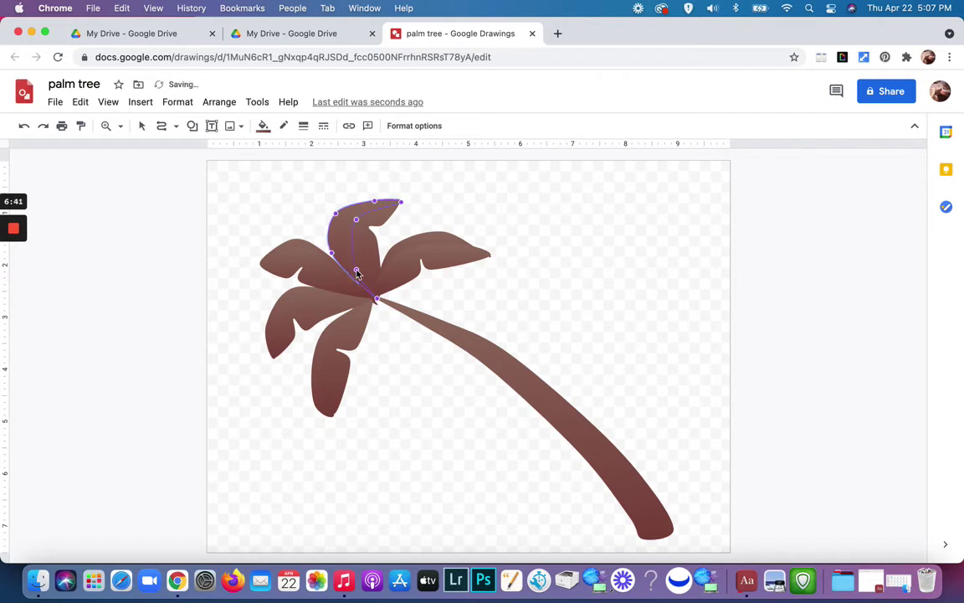
key("Escape")
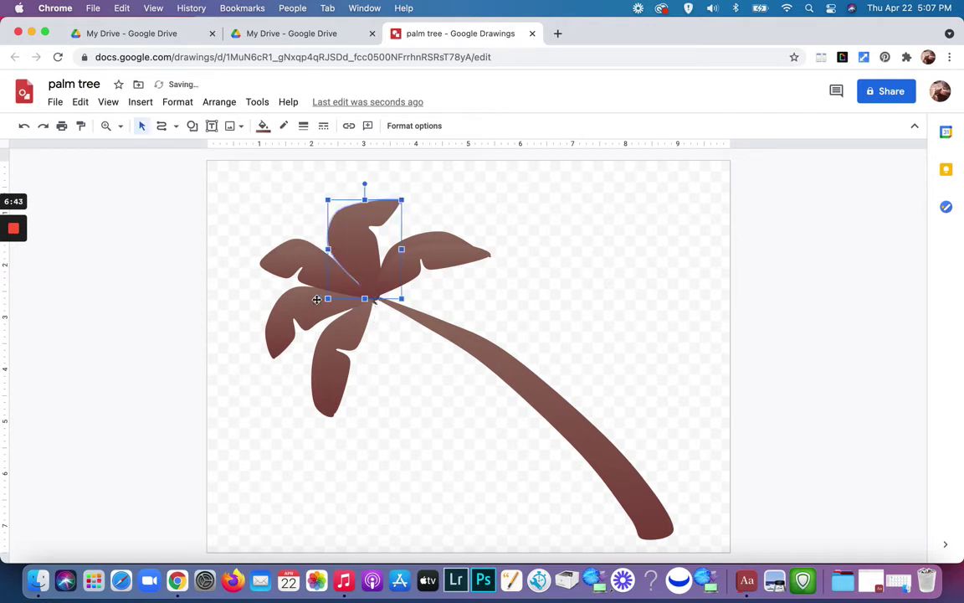
left_click(239, 309)
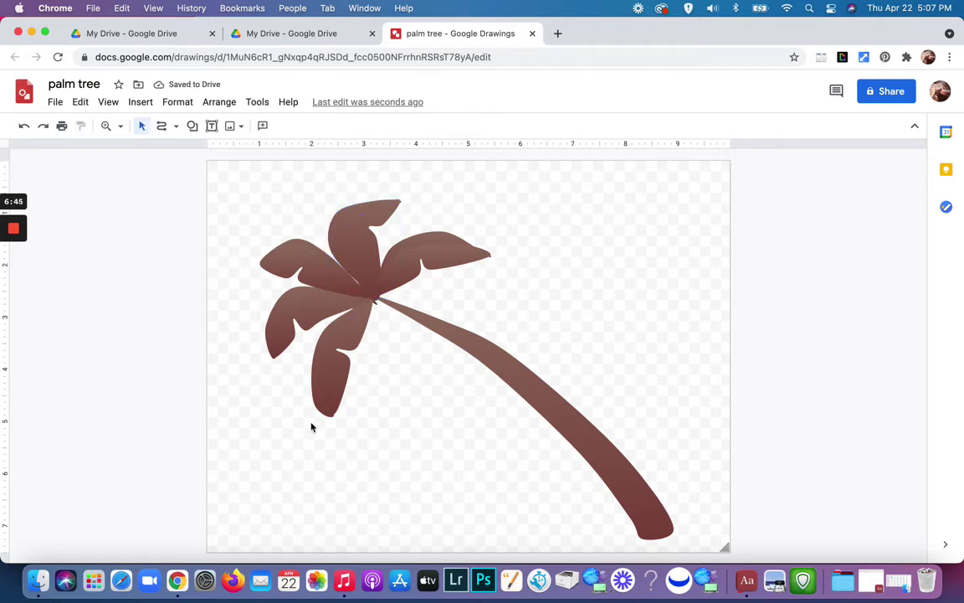
double_click(371, 300)
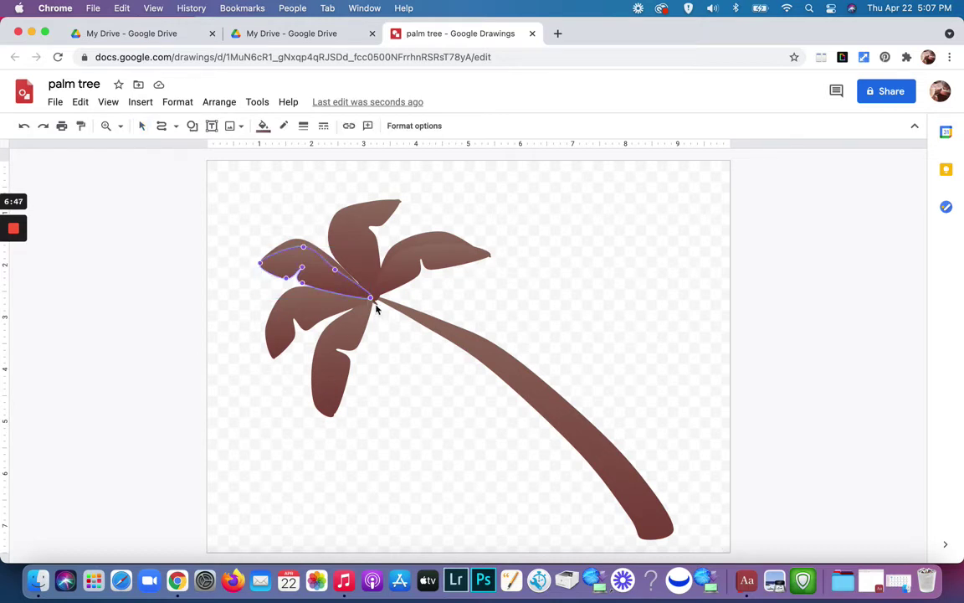
key("Escape")
left_click(377, 303)
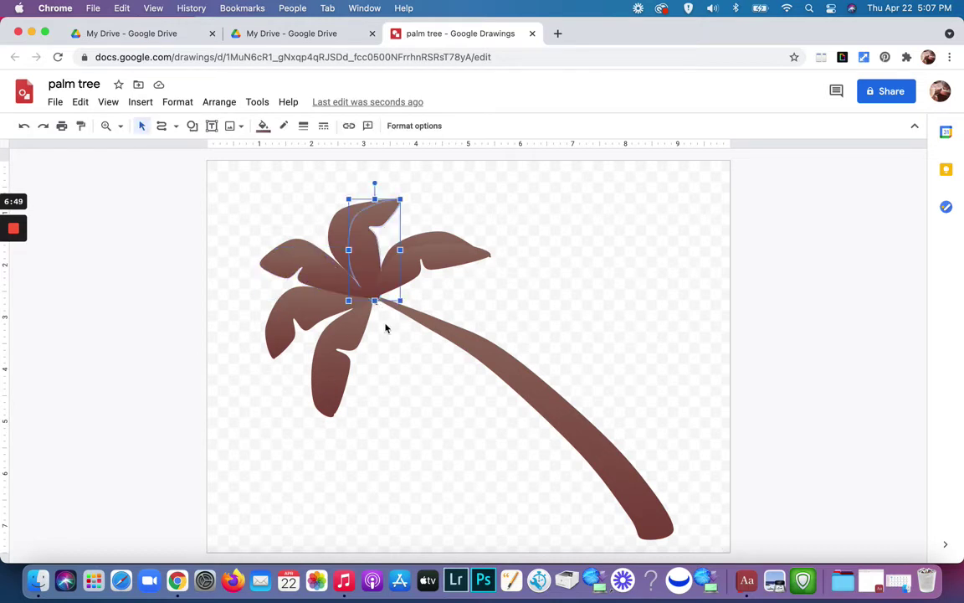
left_click(322, 263)
left_click(336, 267)
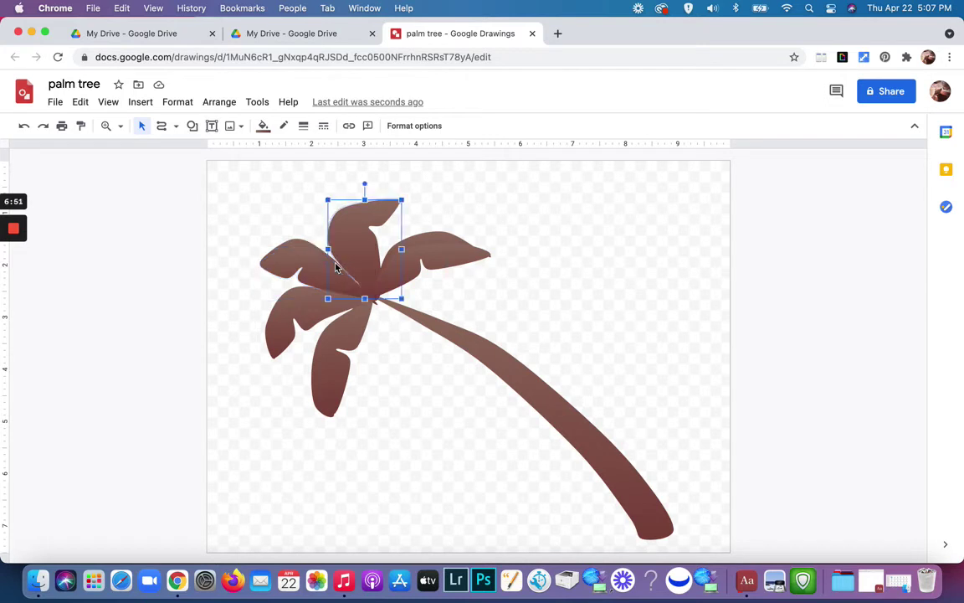
double_click(336, 266)
key("Escape")
Shorten the edge curve behind the upper-left frond so its lower end sits level with the trunk's tip
left_click(311, 243)
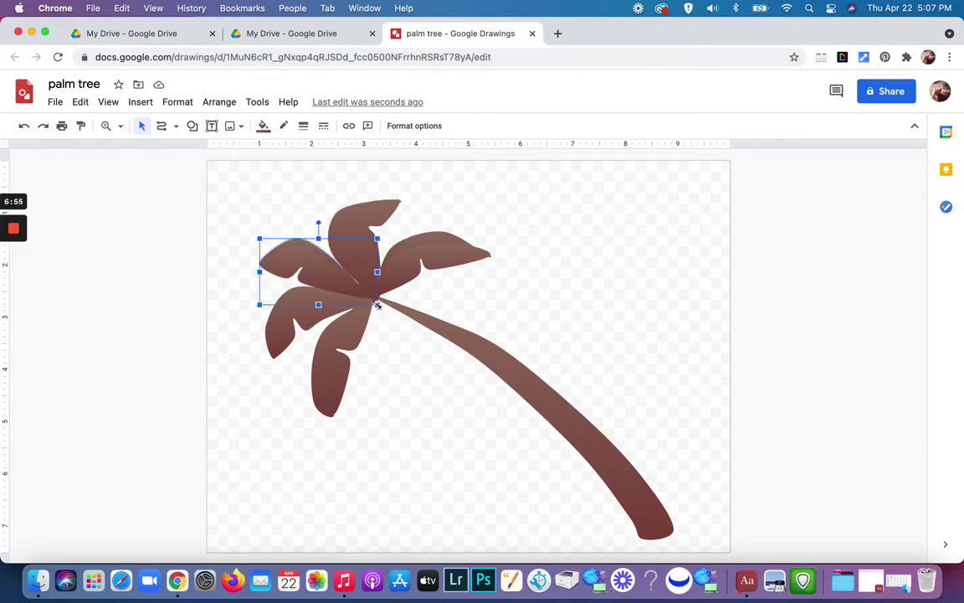
left_click_drag(377, 305, 377, 300)
left_click(386, 336)
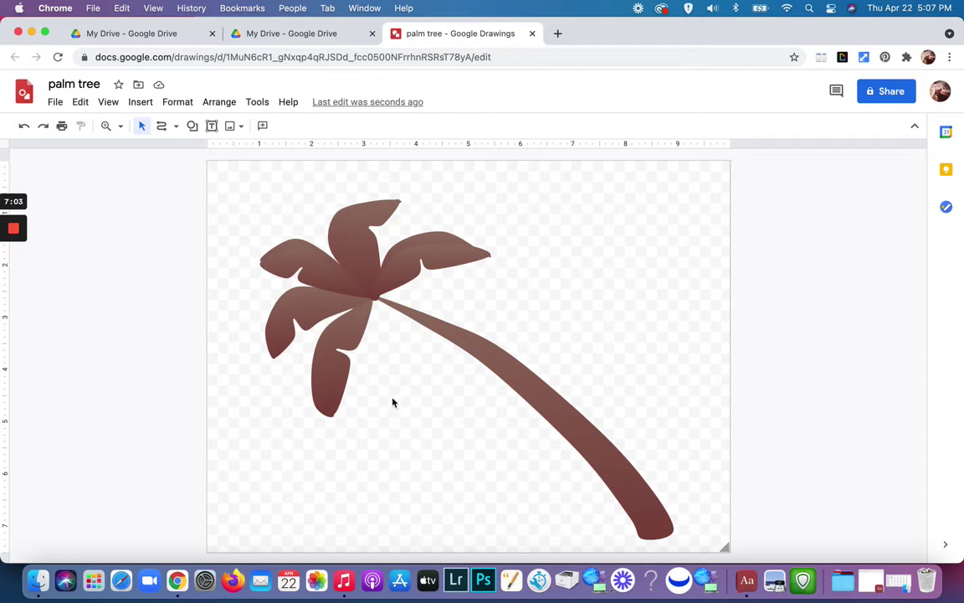
Fill the right, upright, upper-left and downward-hanging fronds and their edge curves with the dark green linear gradient
left_click(326, 381)
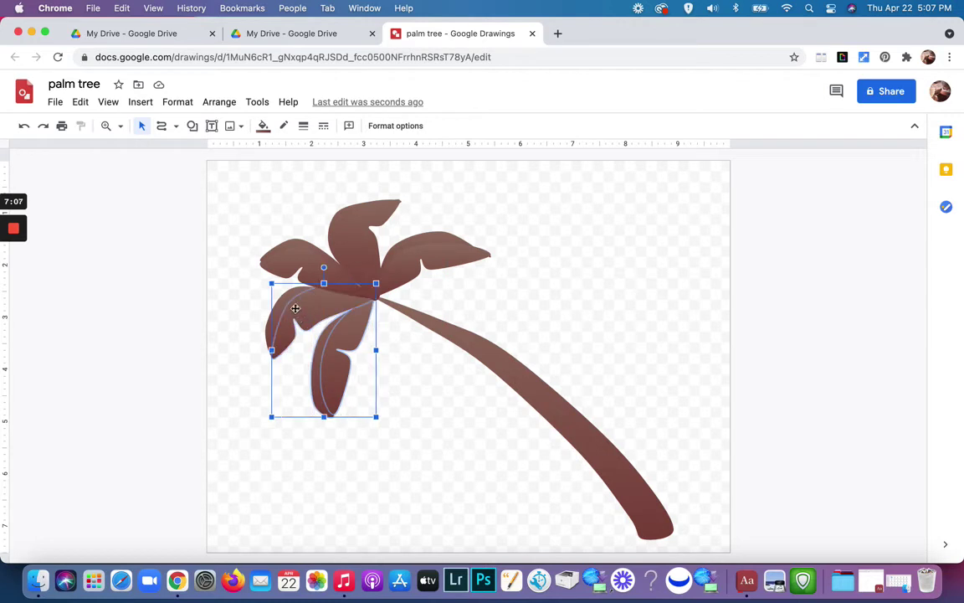
left_click(289, 270, "shift")
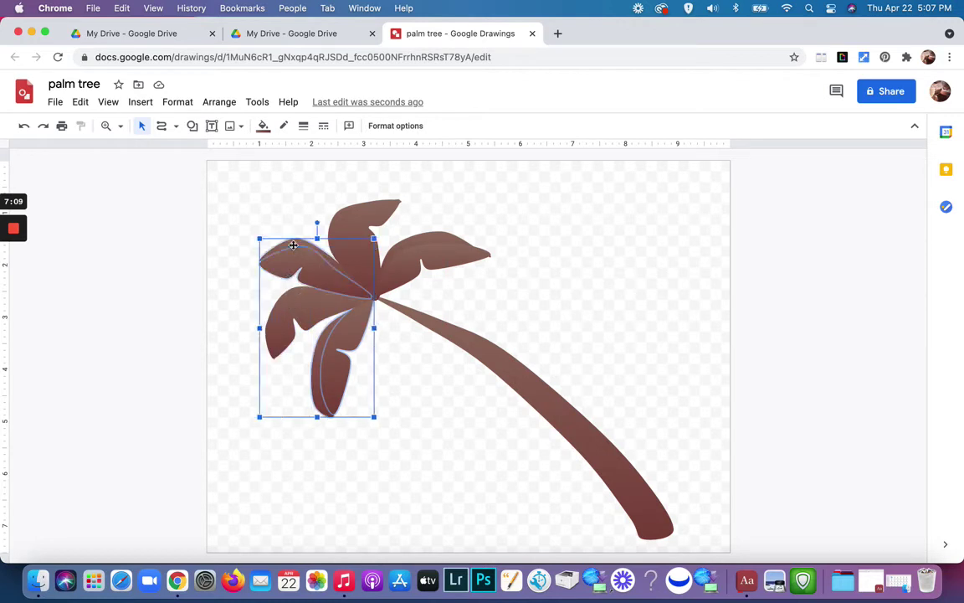
left_click(341, 225, "shift")
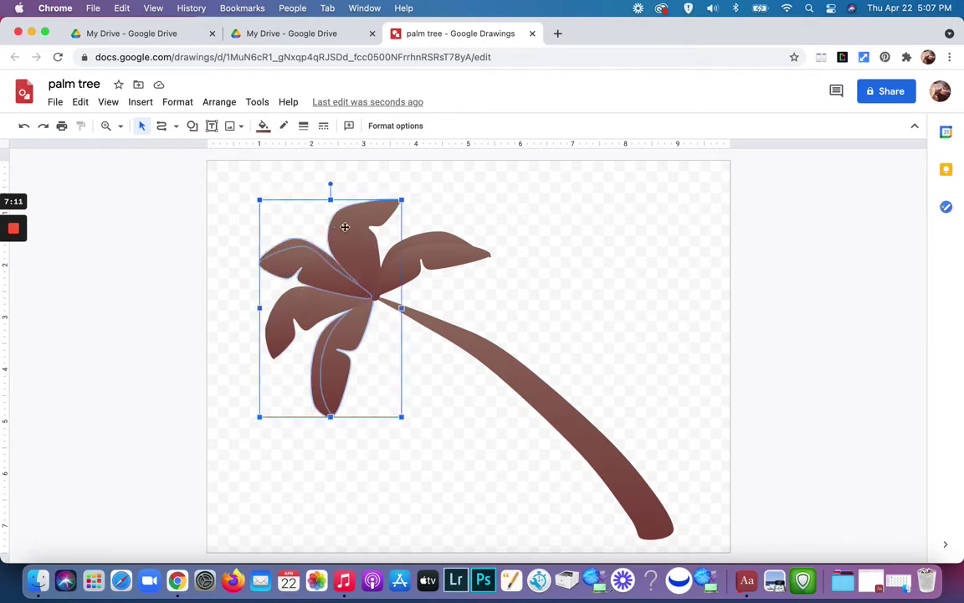
left_click(431, 251, "shift")
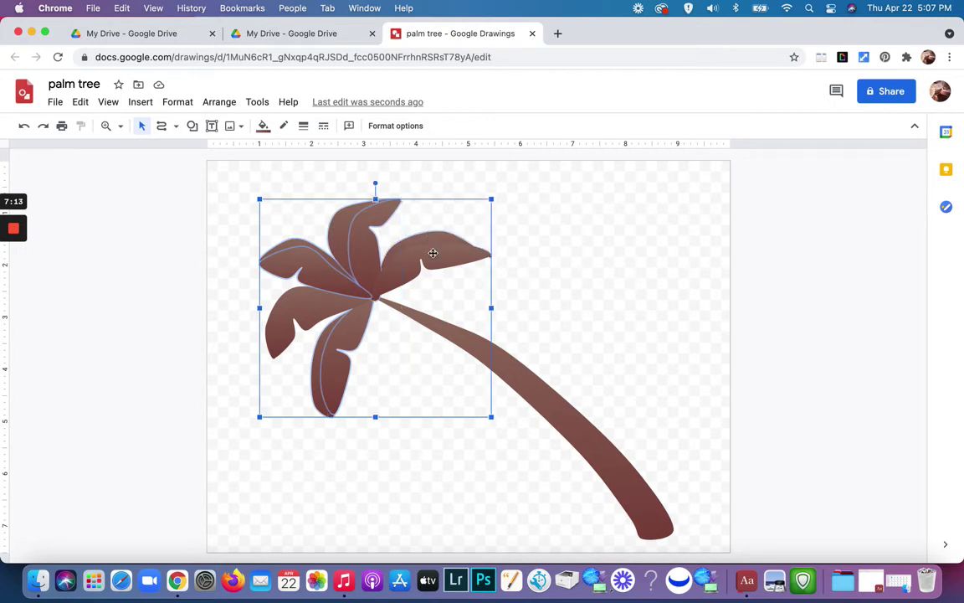
left_click(262, 127)
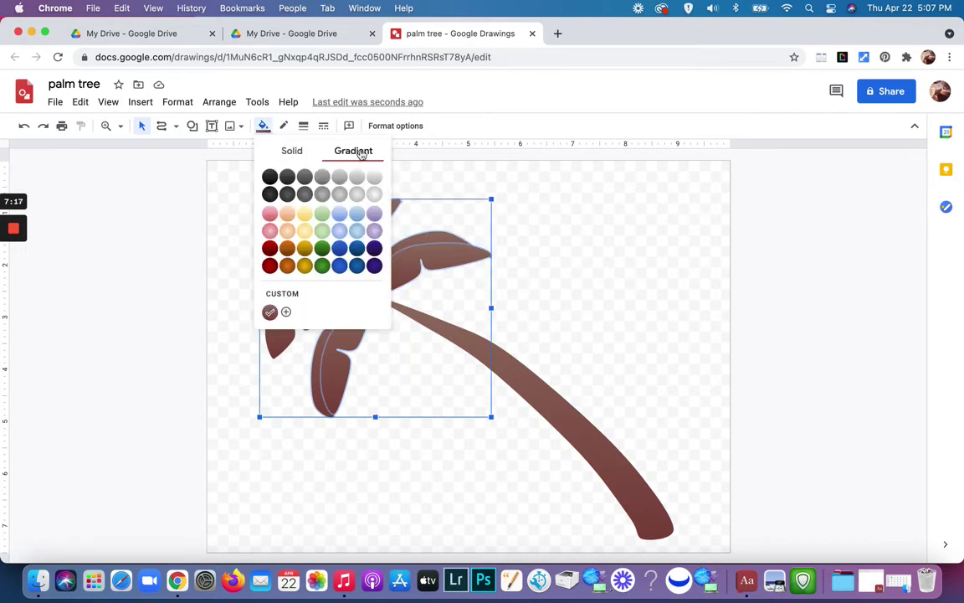
left_click(323, 248)
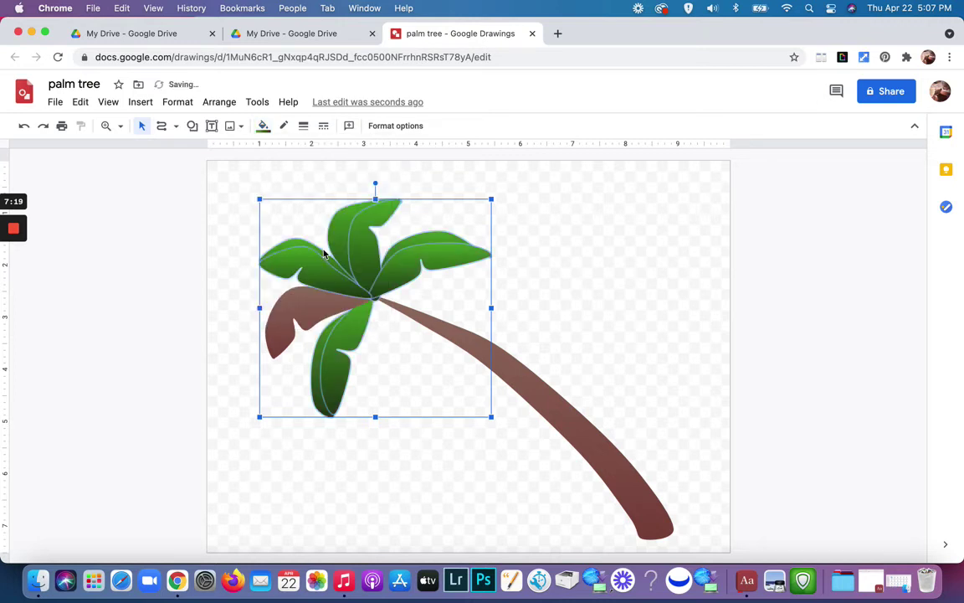
Fill the lower-left frond and its edge curve with the same dark green linear gradient
left_click(291, 287)
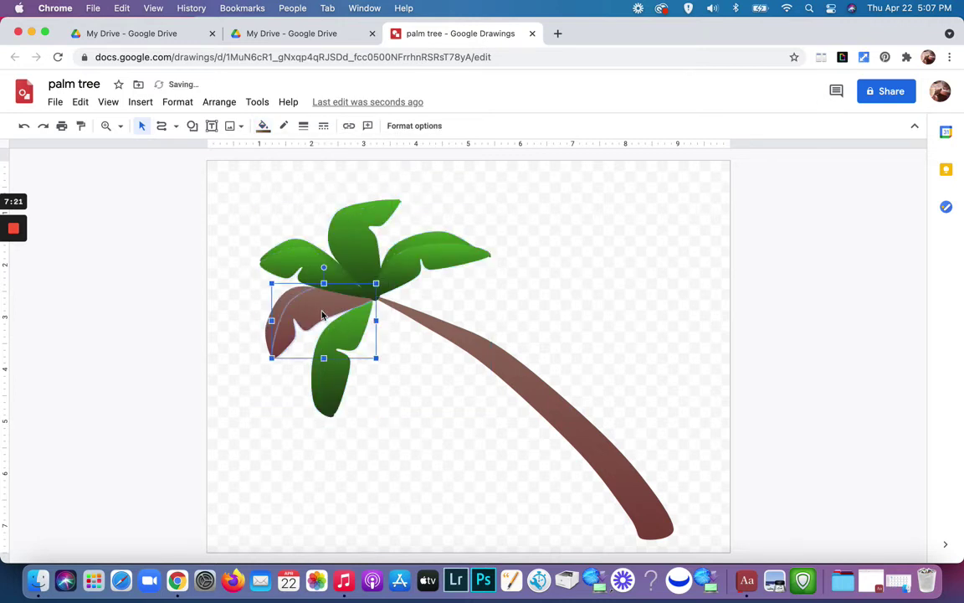
key("Escape")
left_click(316, 309)
key("Escape")
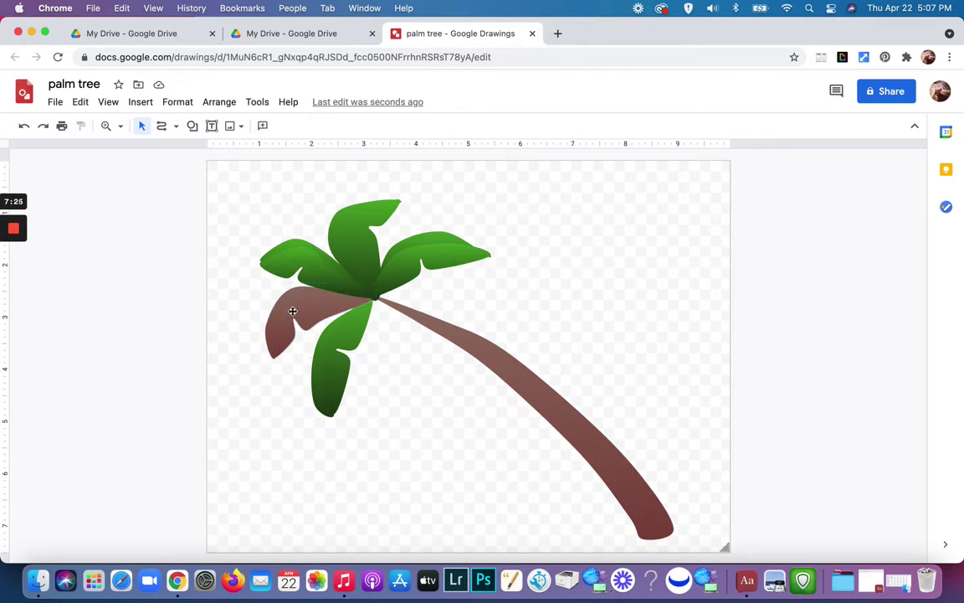
left_click(284, 314)
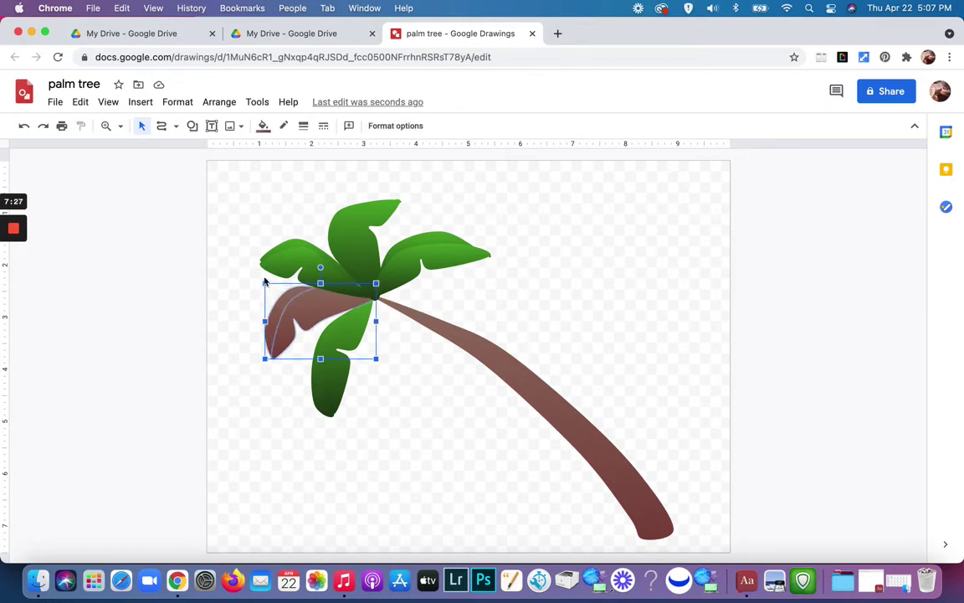
left_click(263, 127)
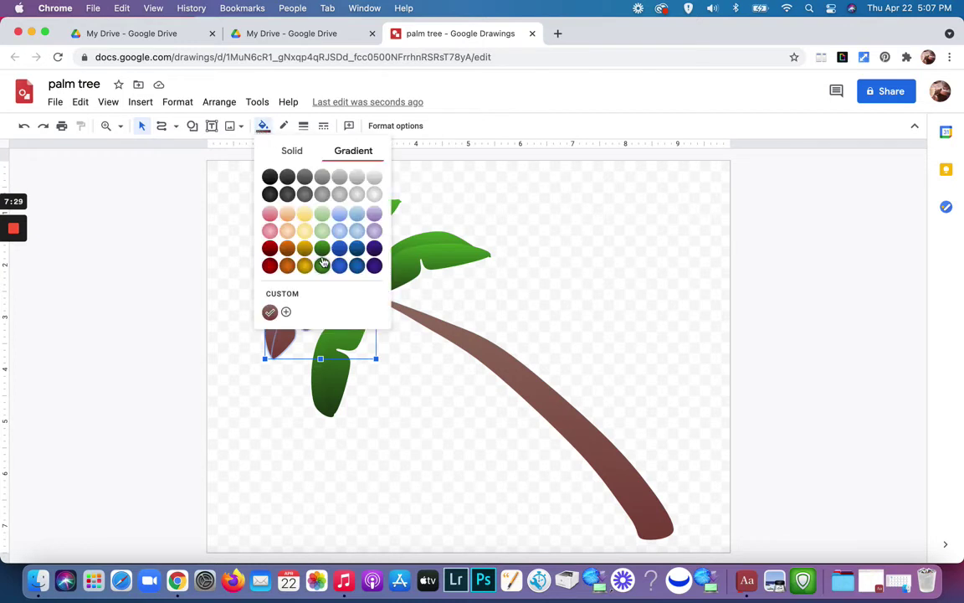
left_click(290, 237)
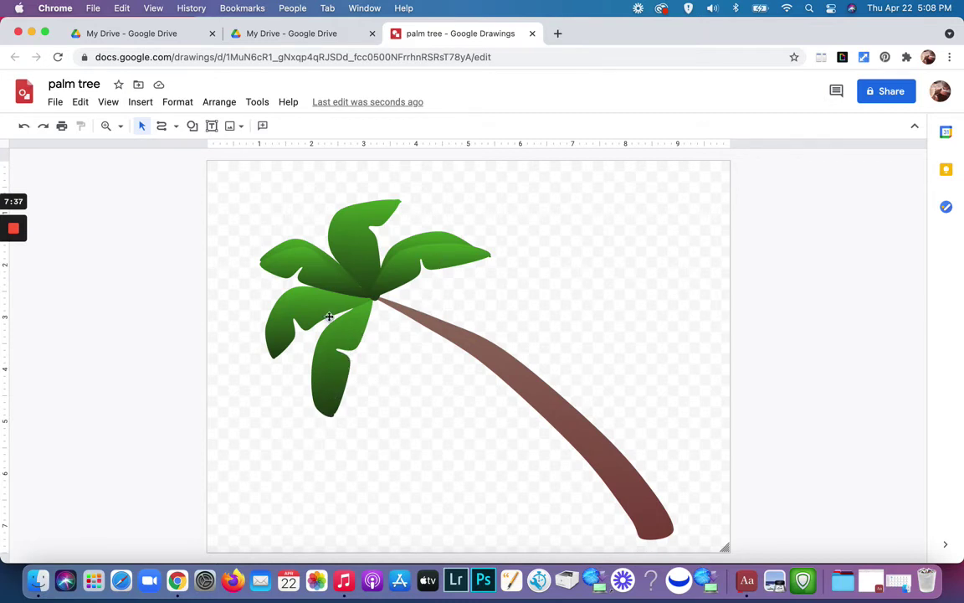
Set the gradient angle to 270° on the lower-left and downward-hanging fronds together with their edge curves
left_click(335, 386)
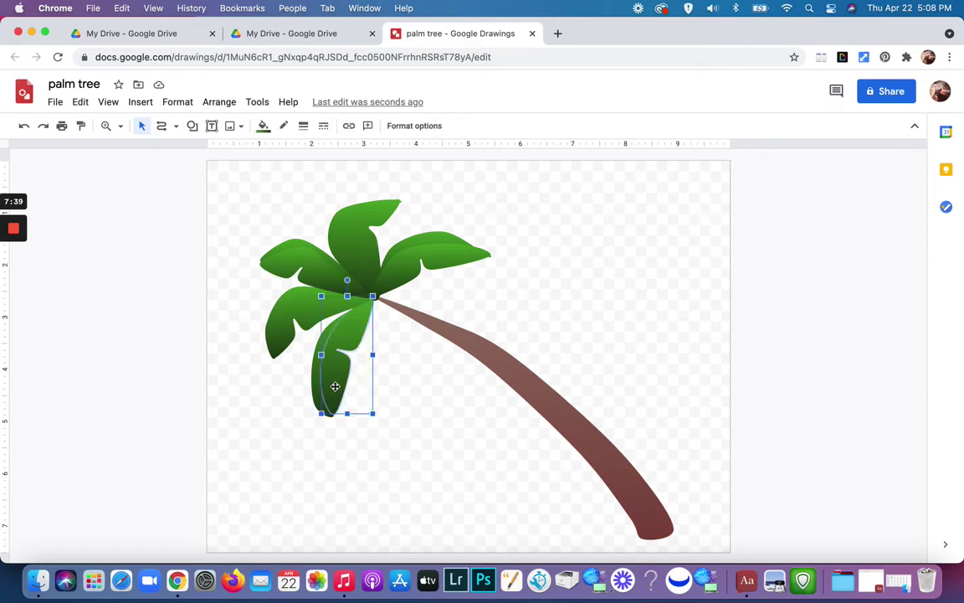
key("super+z")
left_click(287, 344, "shift")
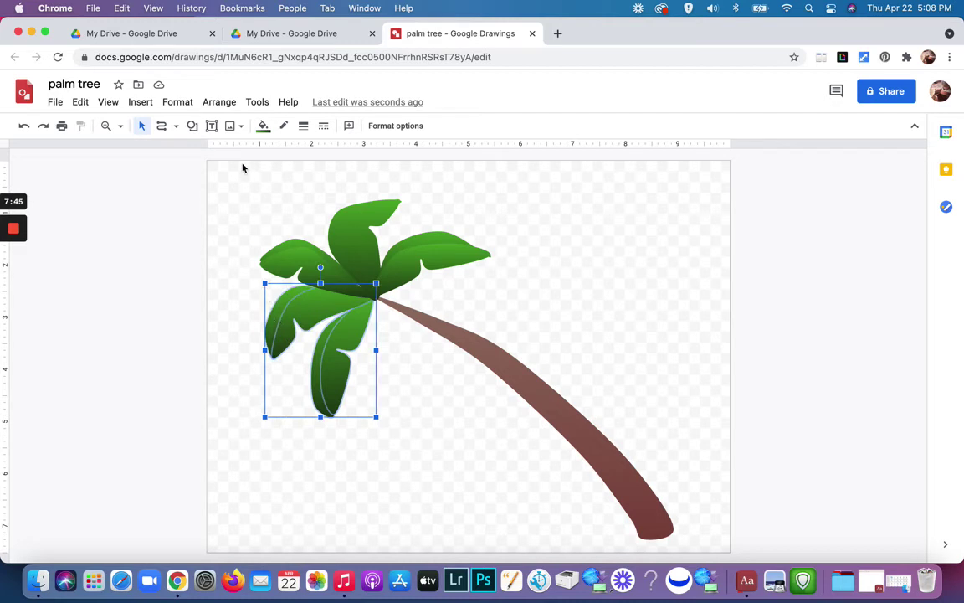
left_click(263, 125)
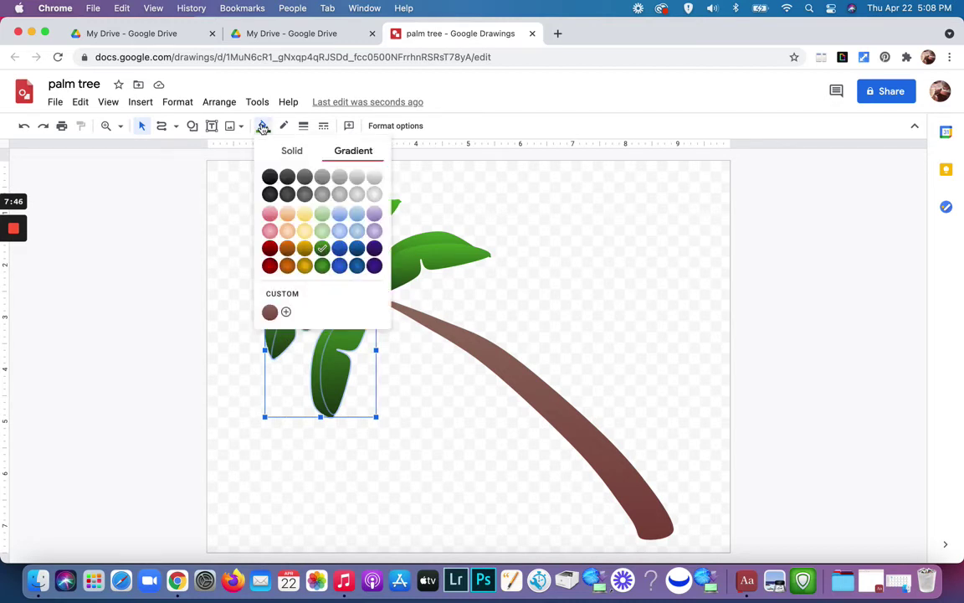
left_click(285, 311)
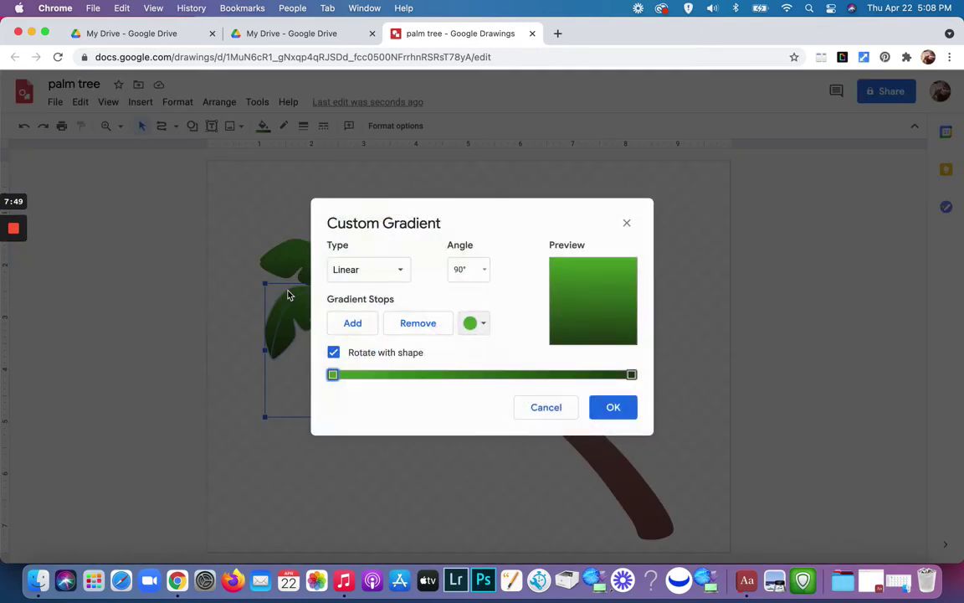
left_click(487, 270)
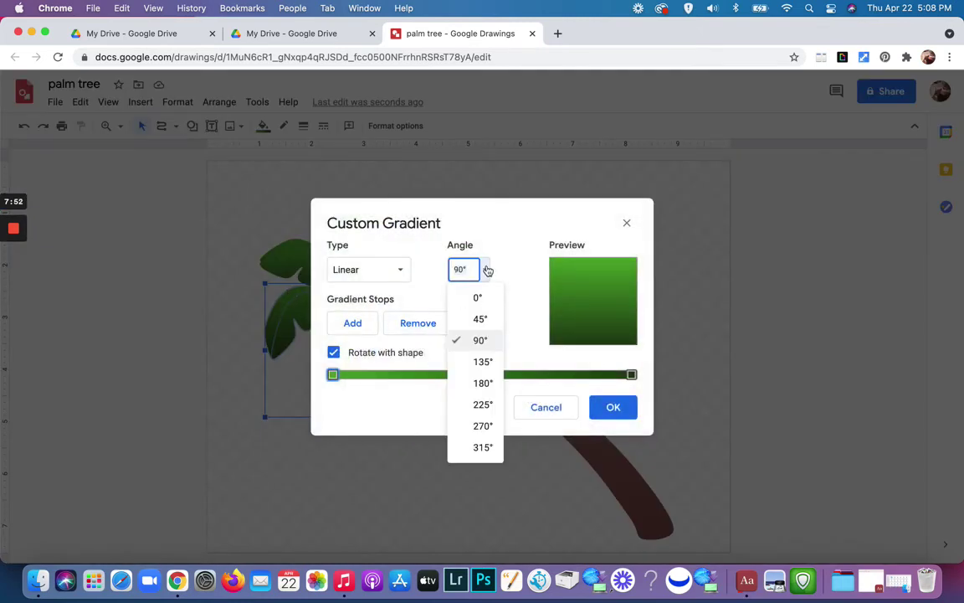
left_click(480, 426)
left_click(616, 410)
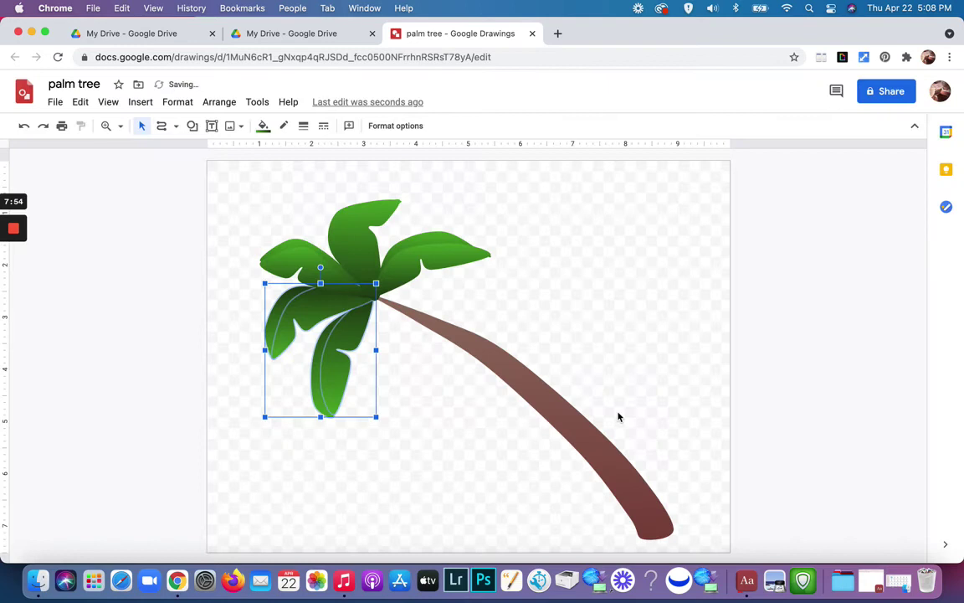
left_click(448, 479)
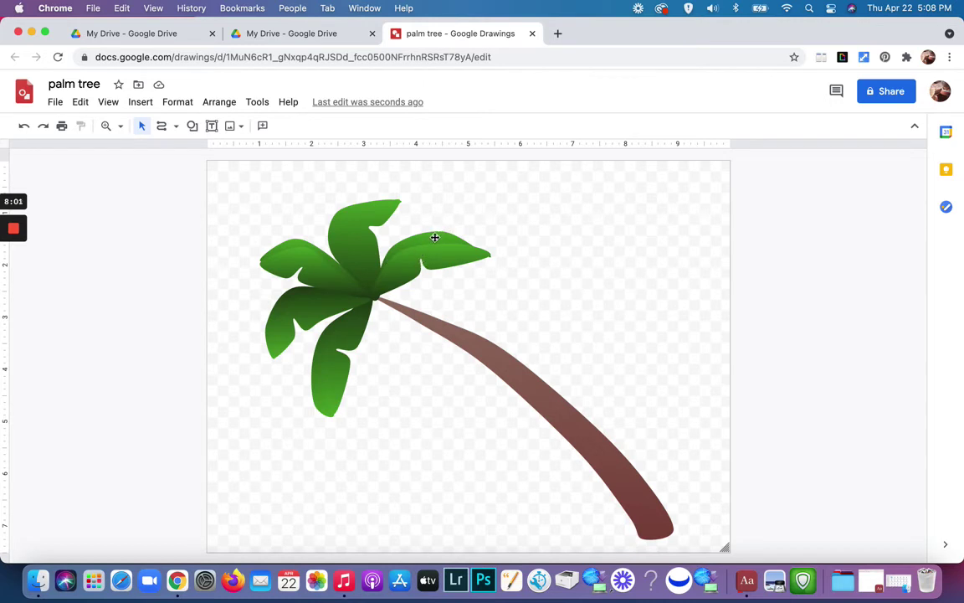
Give the downward-hanging frond's edge curve a custom 270° linear gradient whose bright green stop is changed to a custom light green
left_click(319, 366)
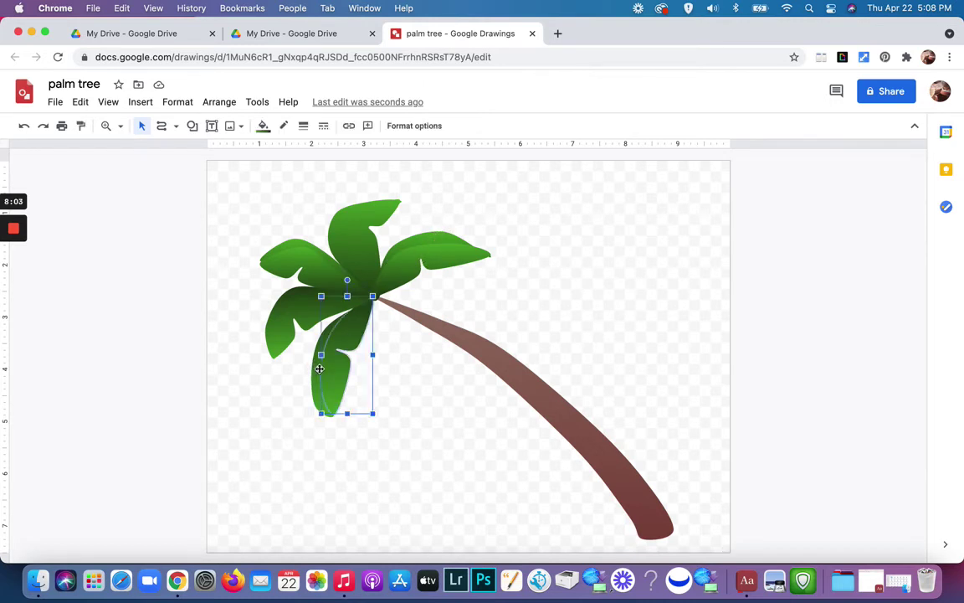
left_click(316, 372)
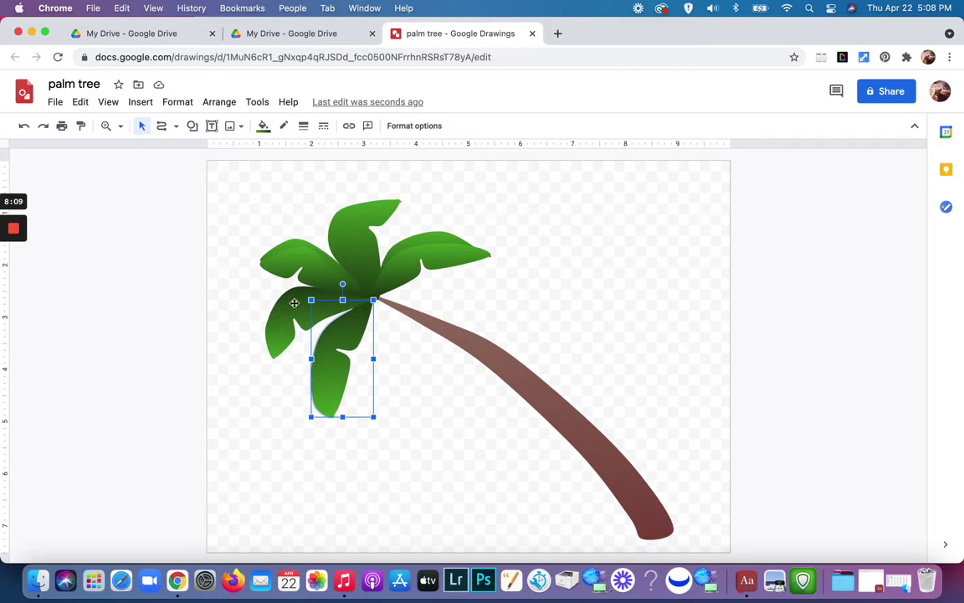
left_click(263, 126)
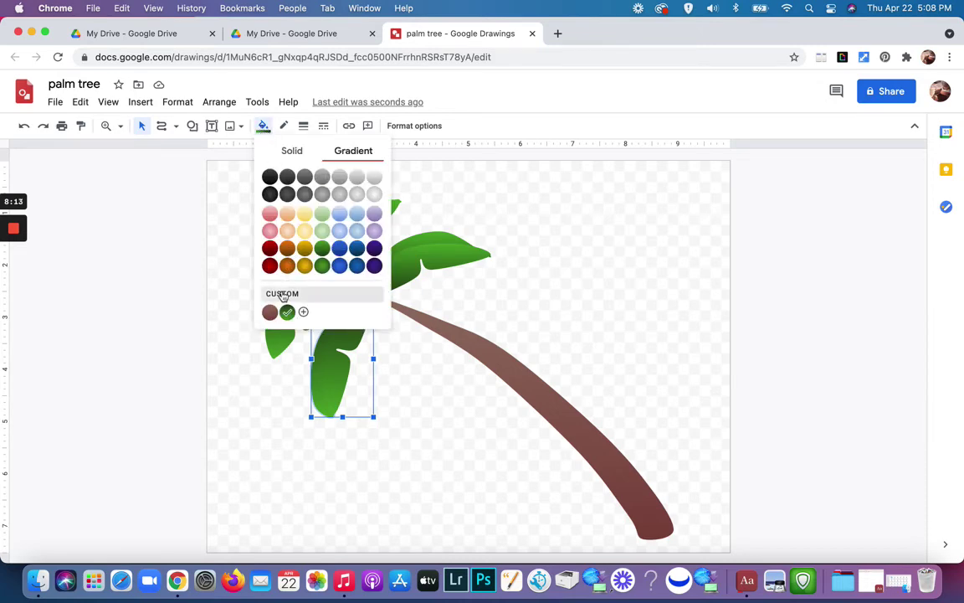
left_click(303, 311)
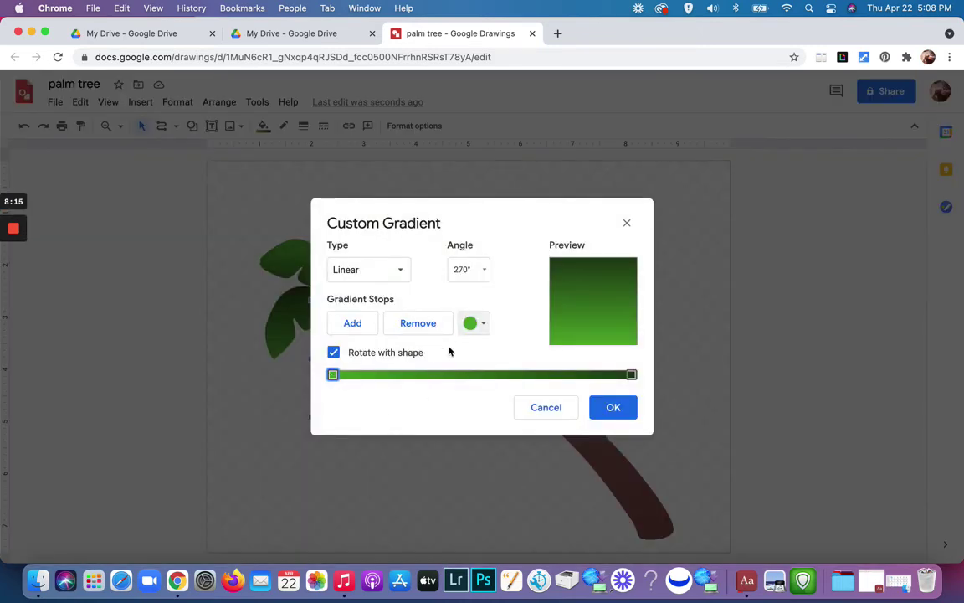
left_click(485, 324)
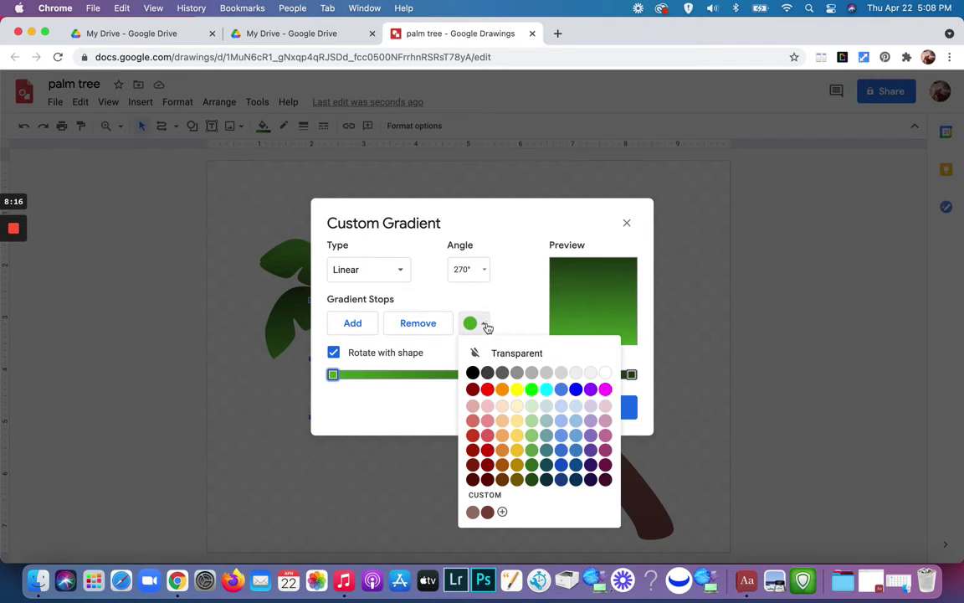
left_click(485, 496)
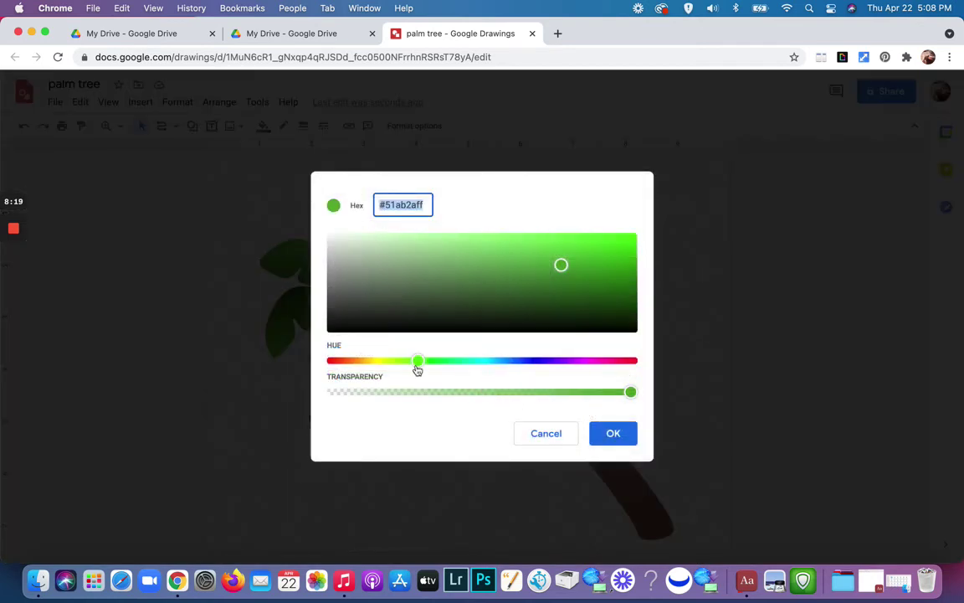
left_click_drag(560, 270, 456, 245)
left_click(609, 437)
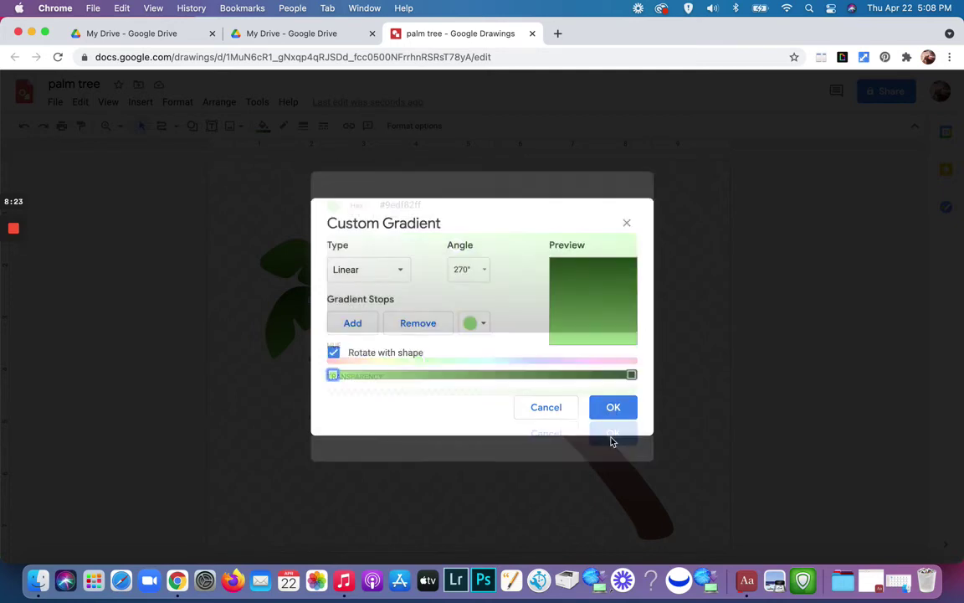
left_click(615, 408)
left_click(391, 446)
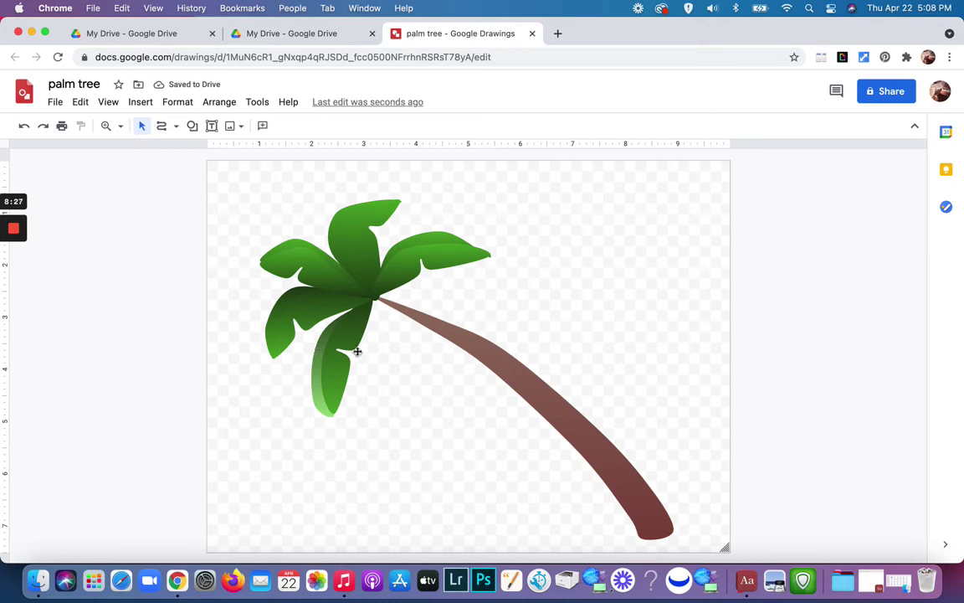
Fill the upper-left frond's edge curve with a custom 90° linear gradient running from soft light green to dark green
left_click(290, 245)
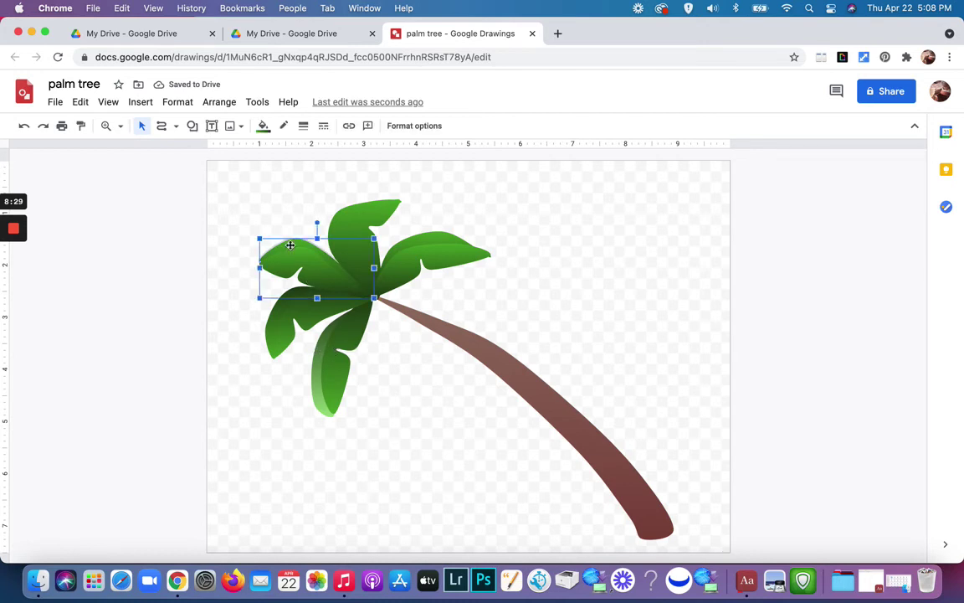
left_click(262, 125)
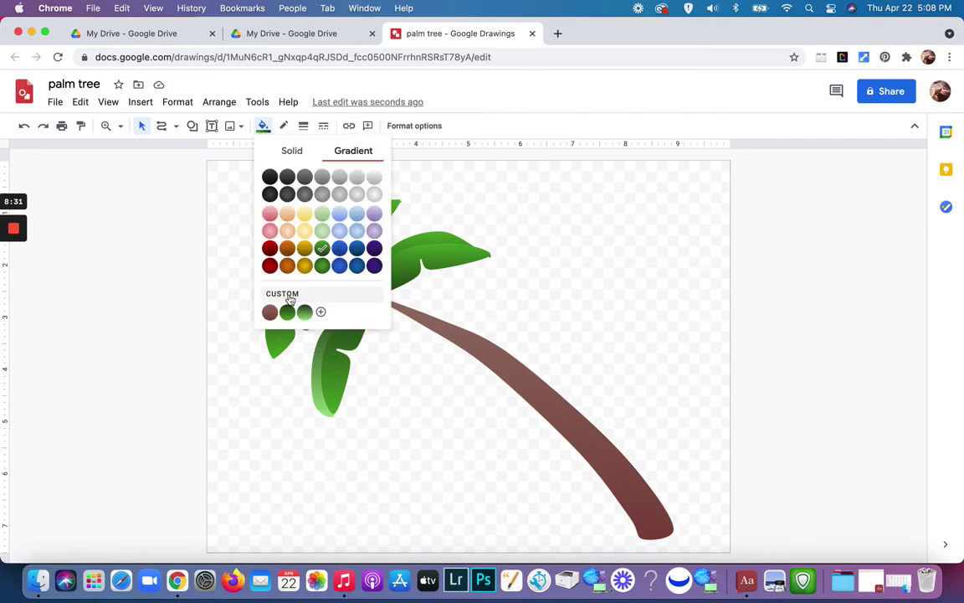
left_click(305, 311)
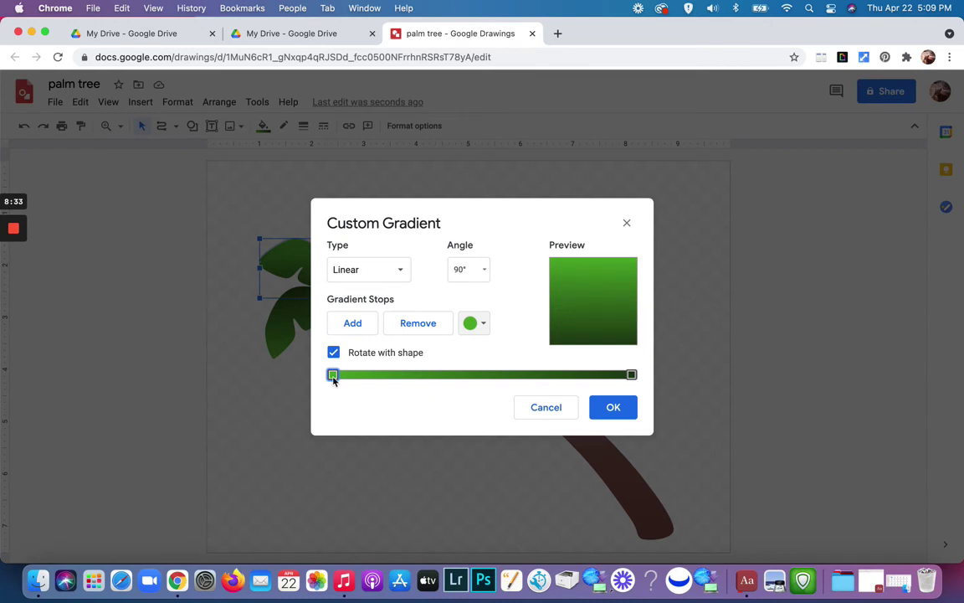
left_click(474, 323)
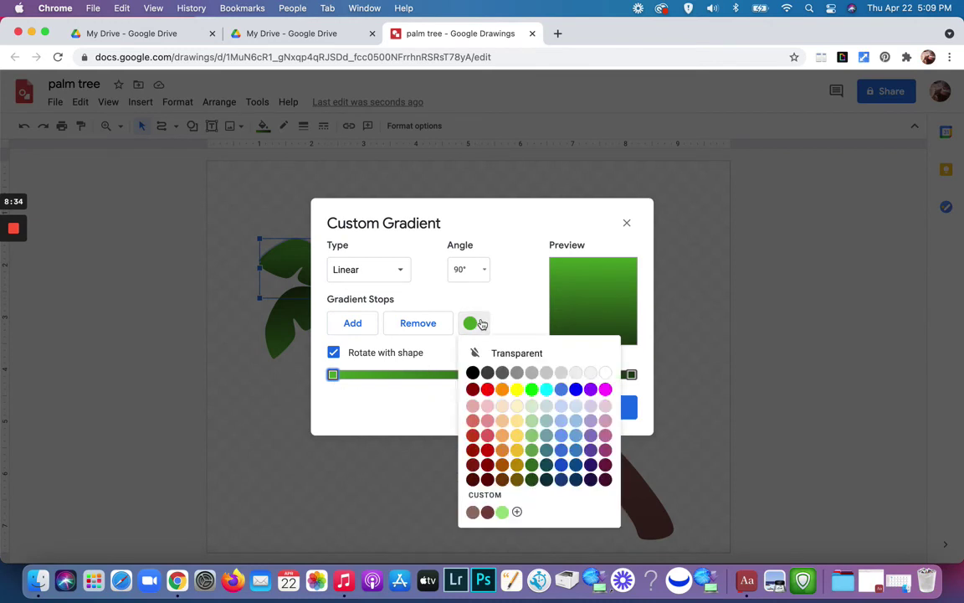
left_click(532, 436)
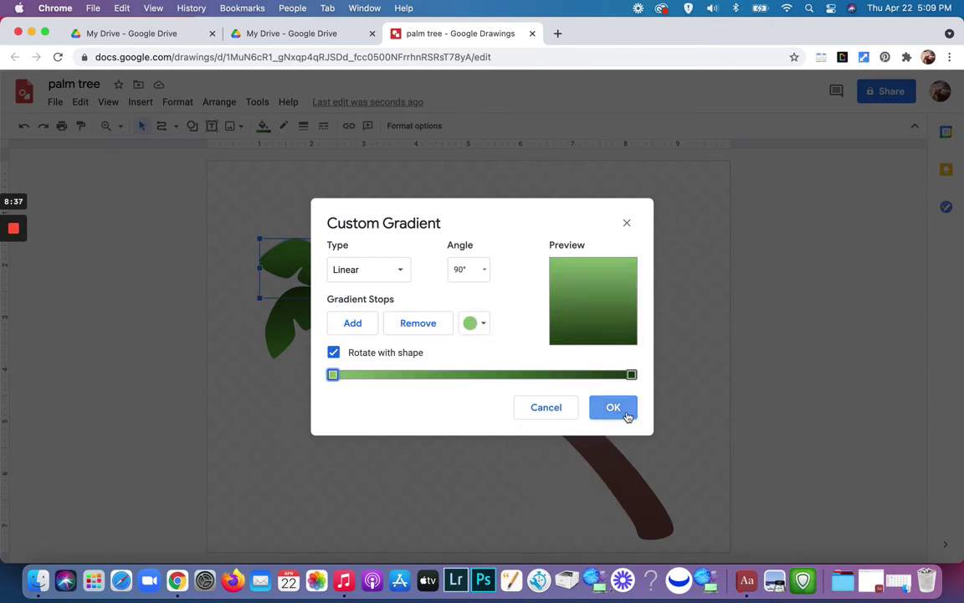
left_click(613, 408)
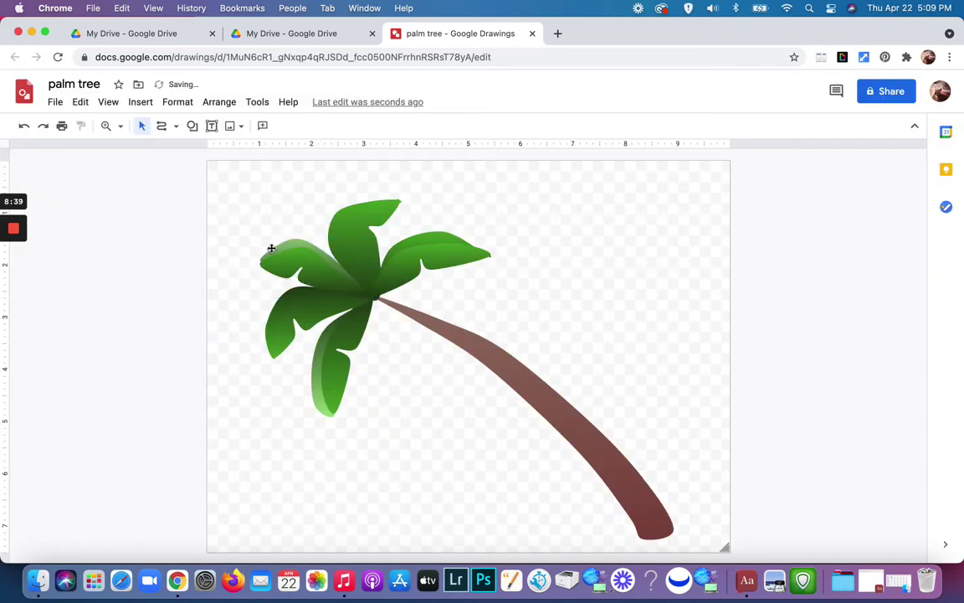
Apply a custom 90° linear gradient from soft light green to dark green to the right frond's edge curve
left_click(286, 297)
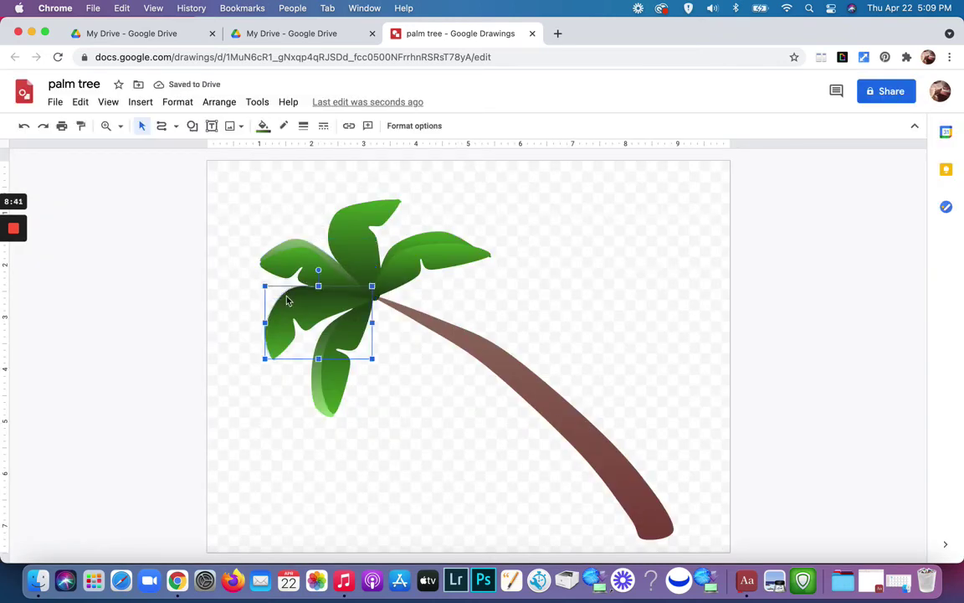
left_click(426, 242)
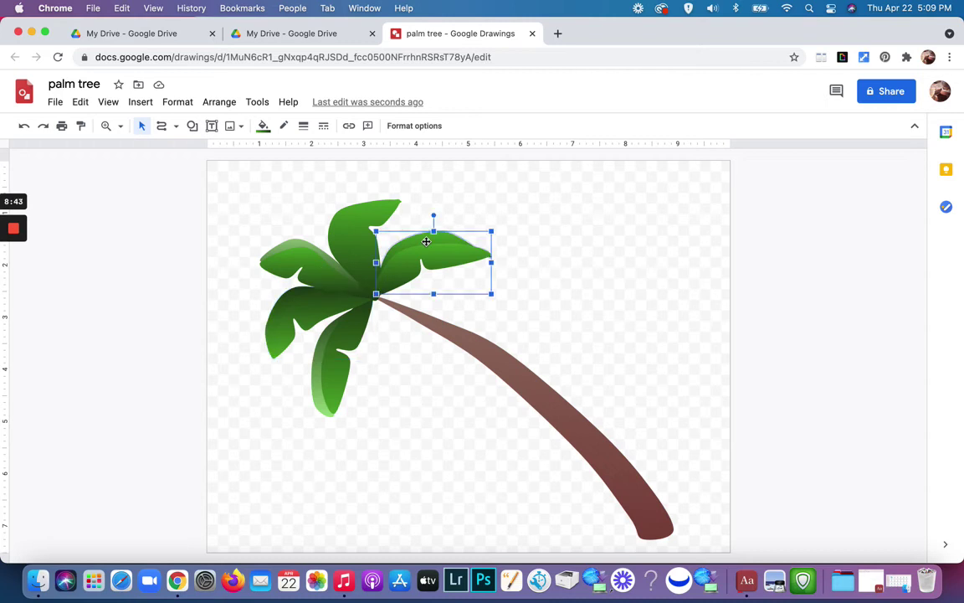
left_click(263, 127)
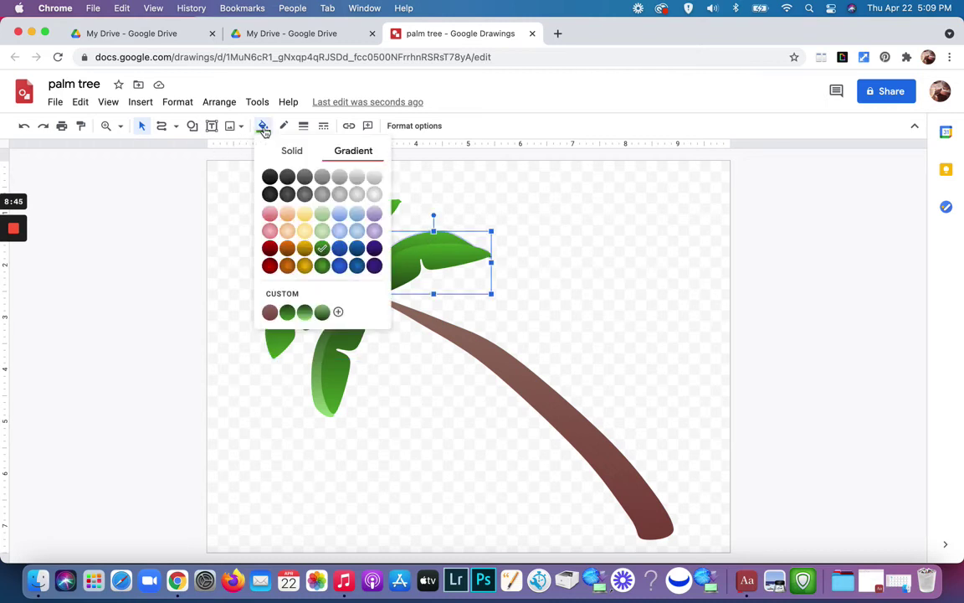
left_click(279, 294)
left_click(483, 324)
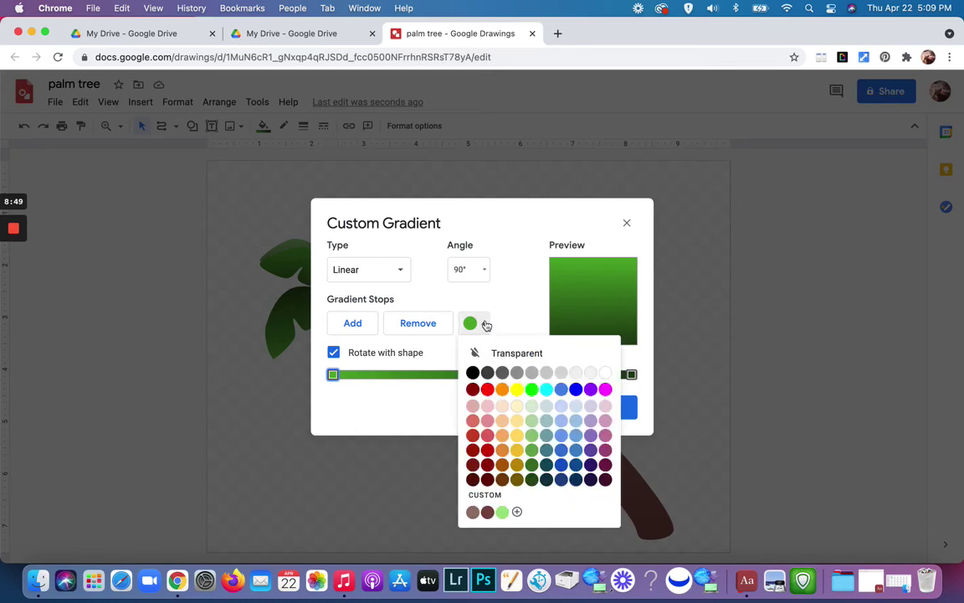
left_click(539, 440)
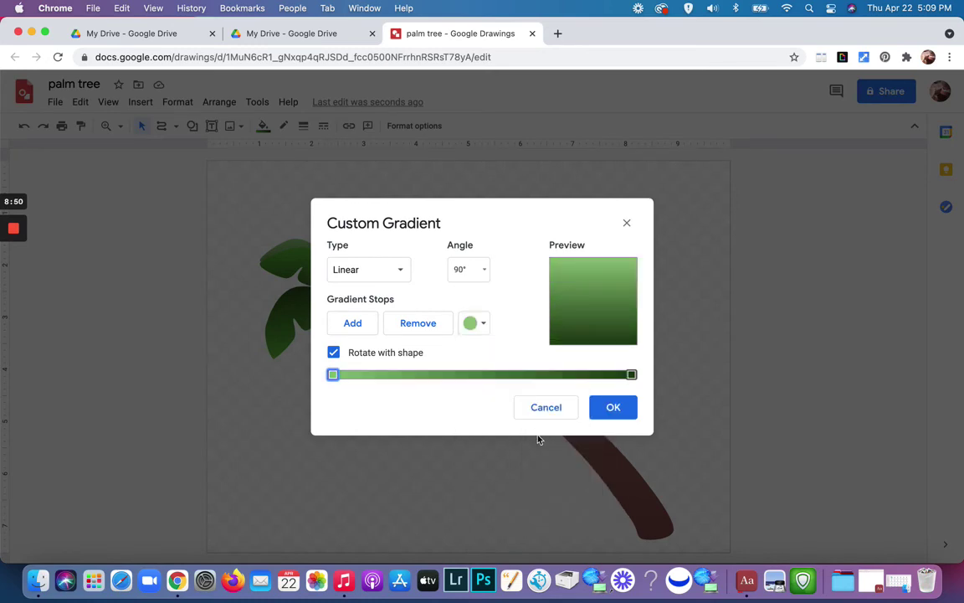
left_click(614, 412)
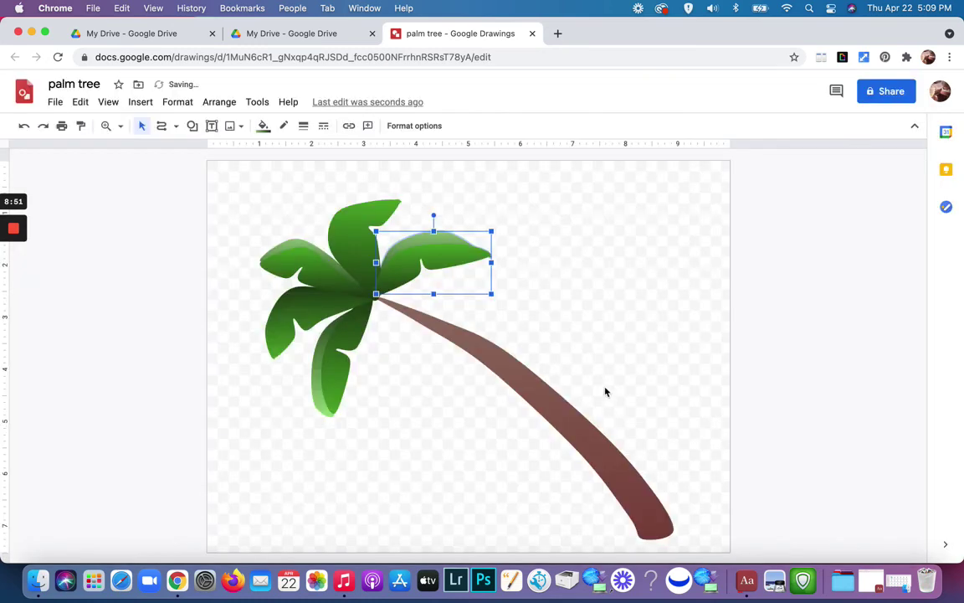
Fill the upright frond's edge curve with a custom 90° linear gradient from a paler light green to dark green
left_click(335, 223)
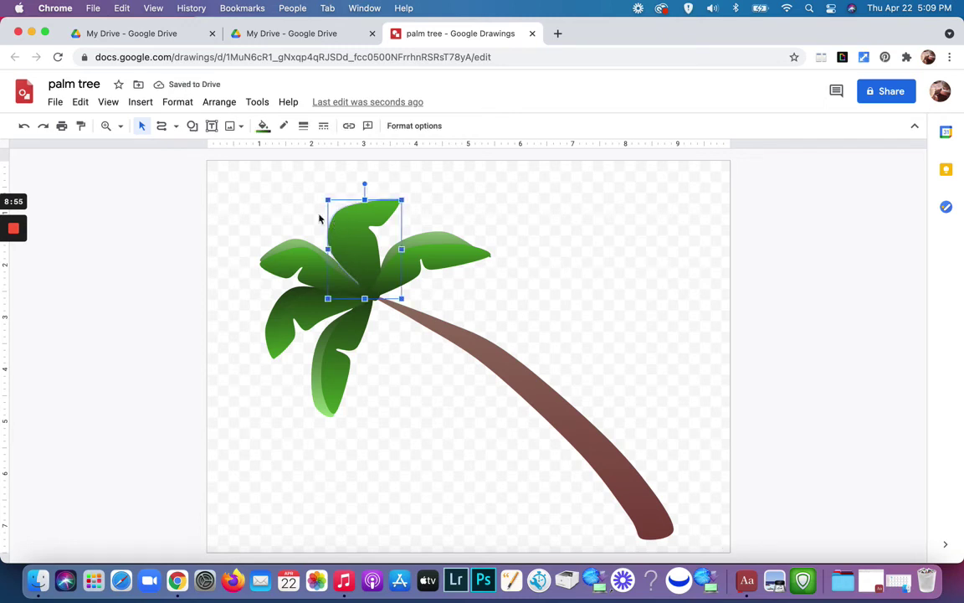
left_click(263, 126)
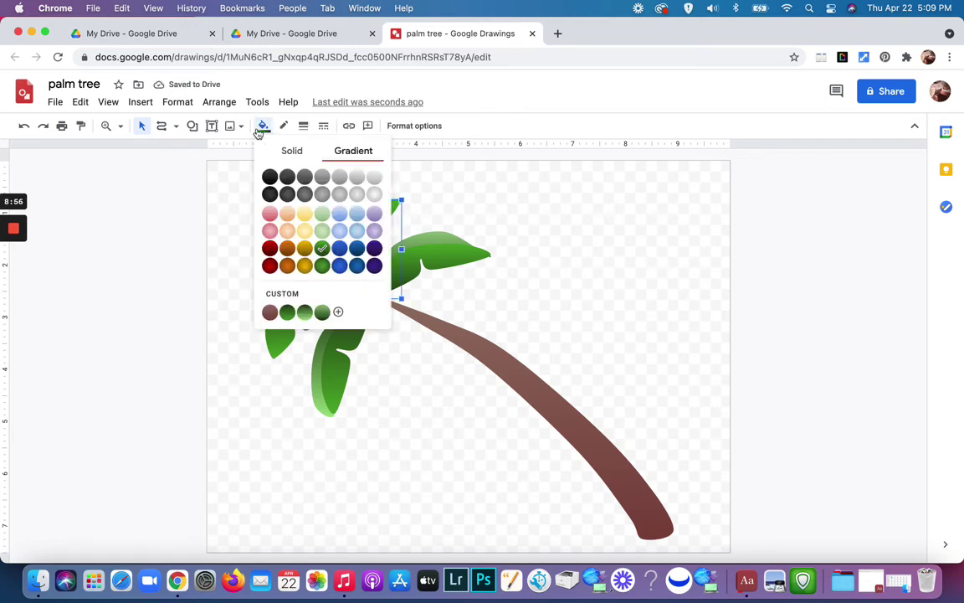
left_click(279, 293)
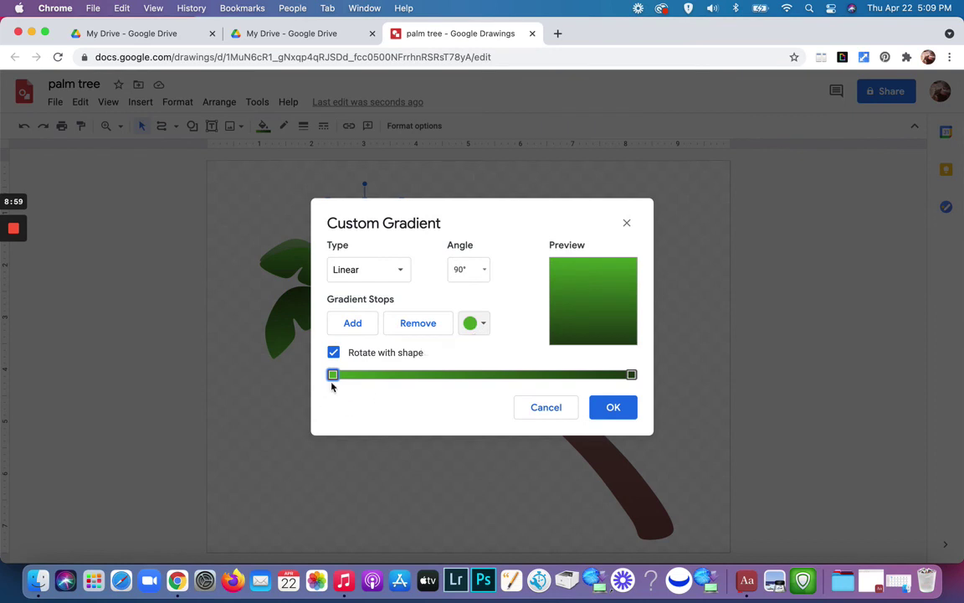
left_click(482, 325)
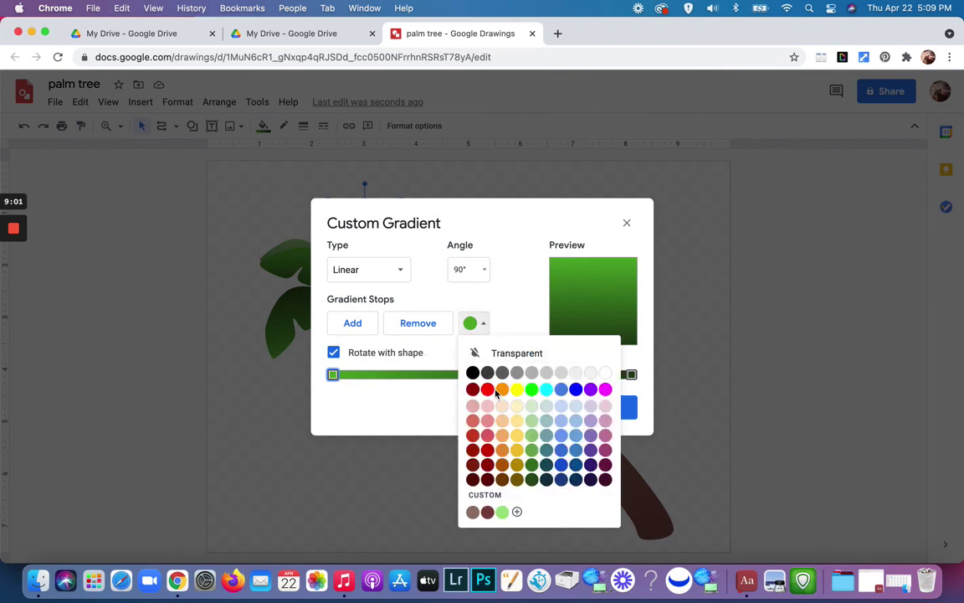
left_click(531, 420)
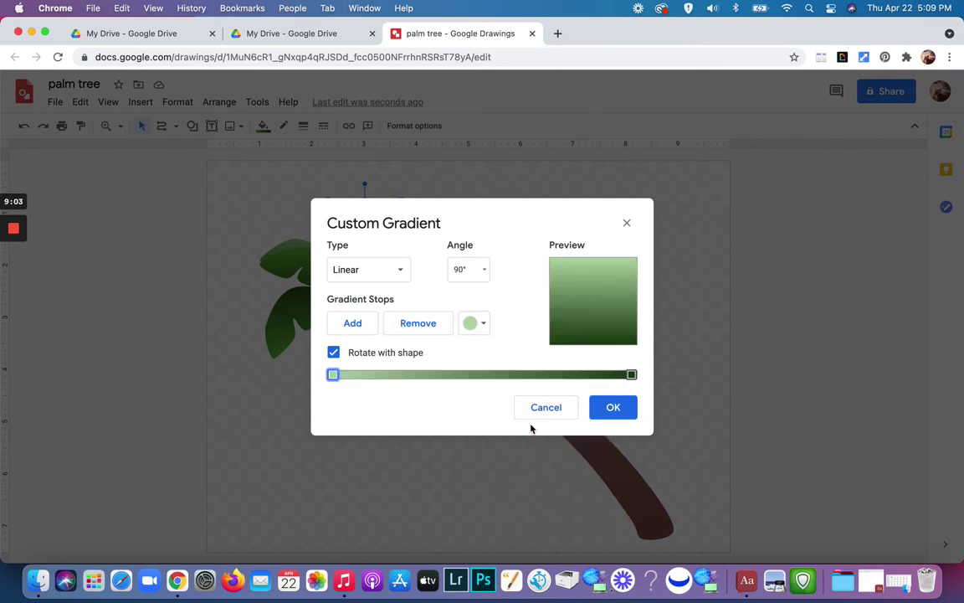
left_click(613, 410)
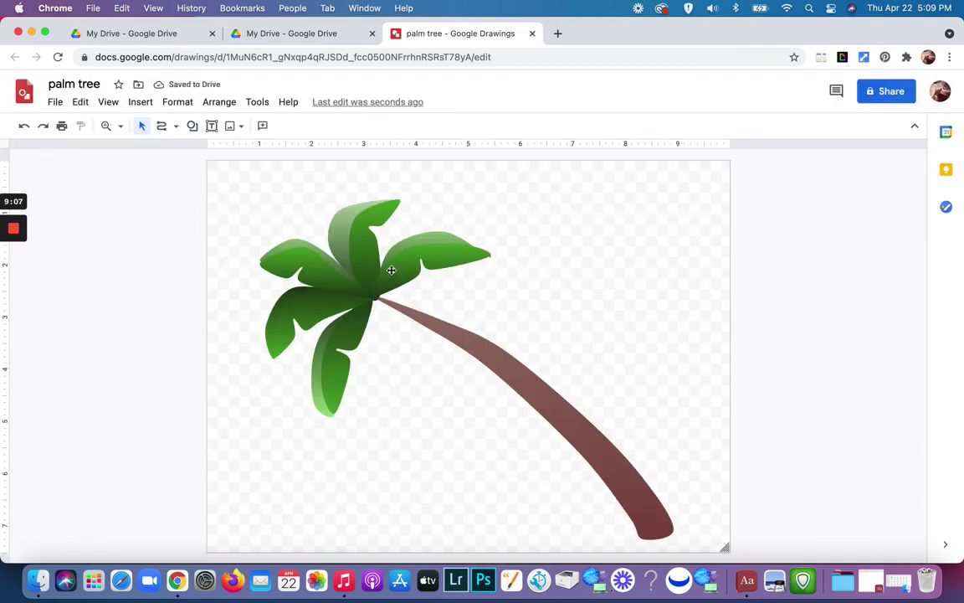
Refill the upright frond's edge curve with the existing custom light green to dark green gradient and change its linear angle to 90°
left_click(368, 248)
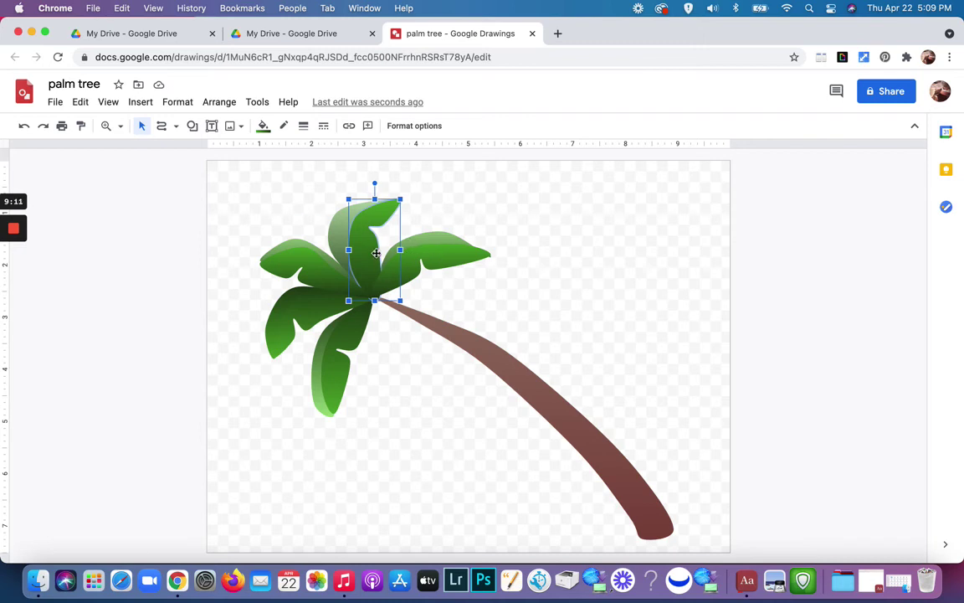
left_click_drag(348, 250, 327, 249)
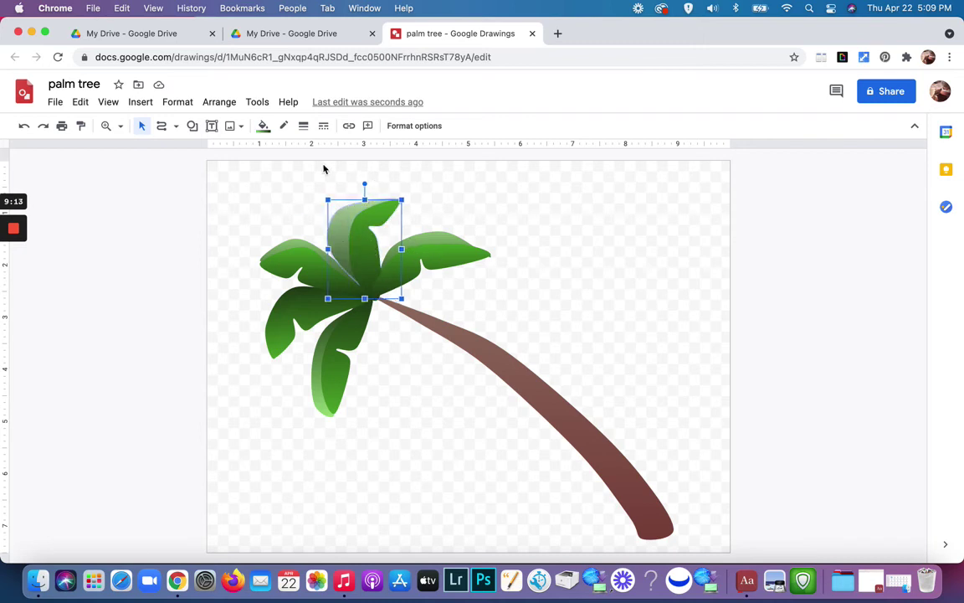
left_click(263, 126)
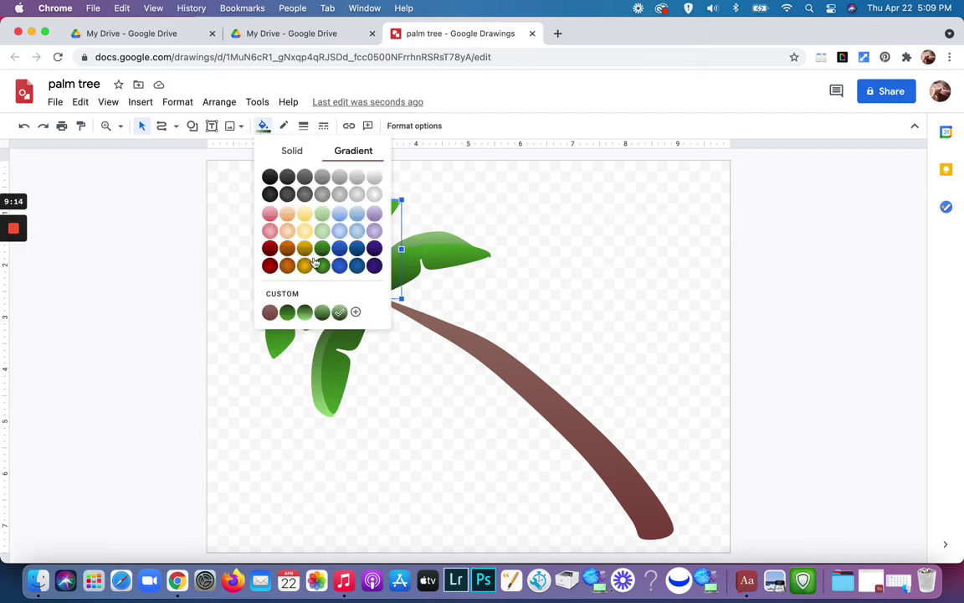
left_click(303, 314)
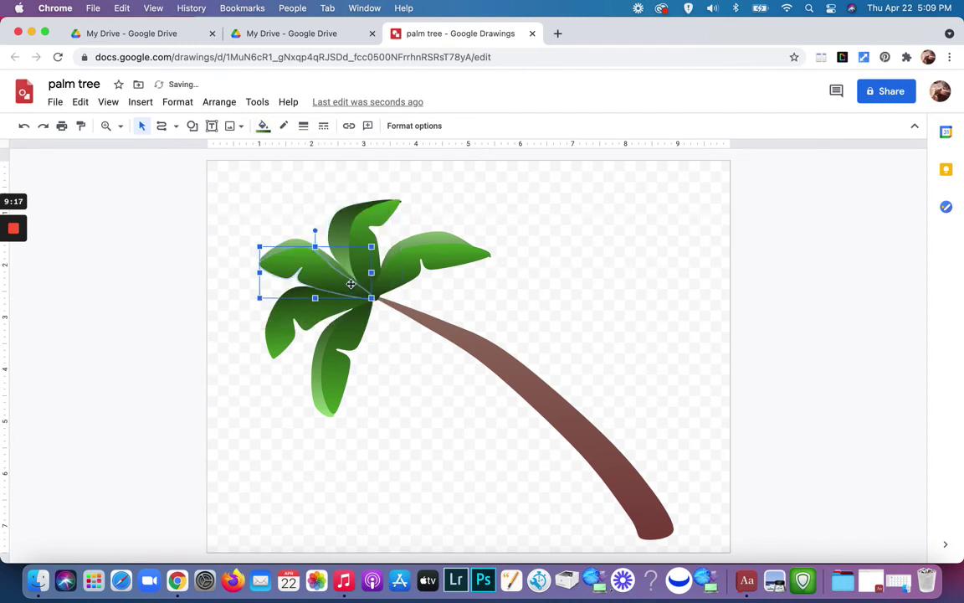
left_click(263, 125)
left_click(293, 295)
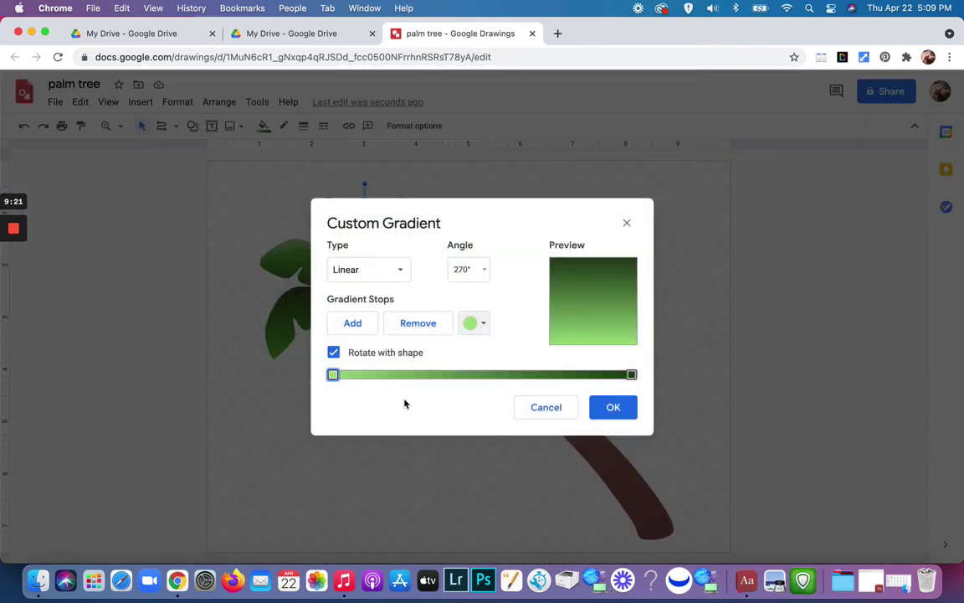
left_click(488, 272)
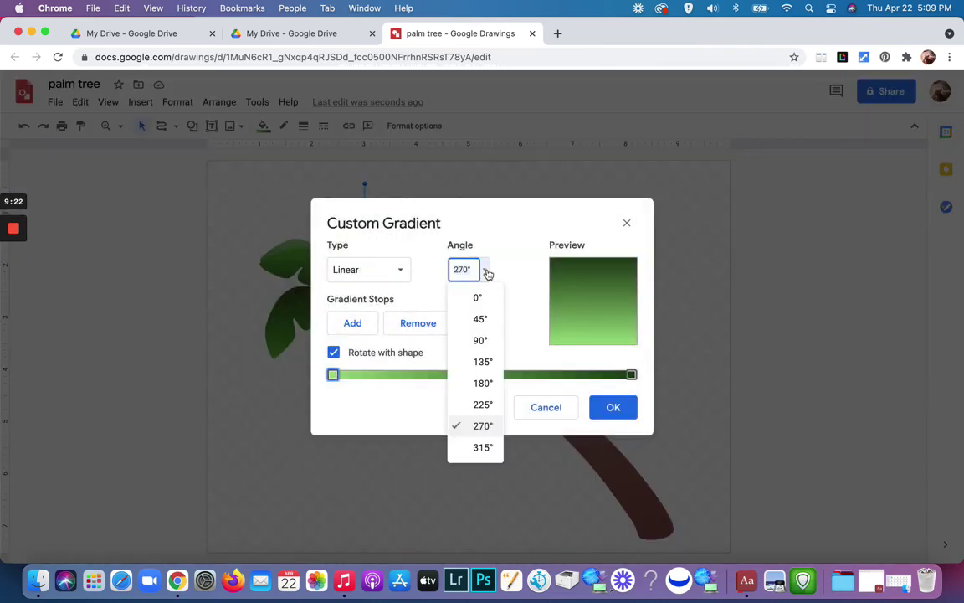
left_click(481, 340)
left_click(624, 410)
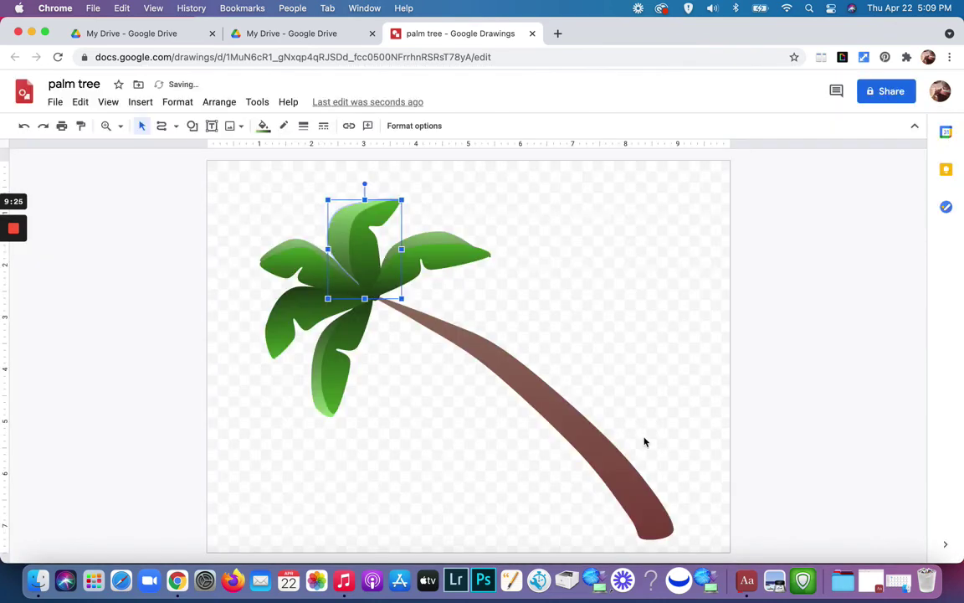
left_click(650, 361)
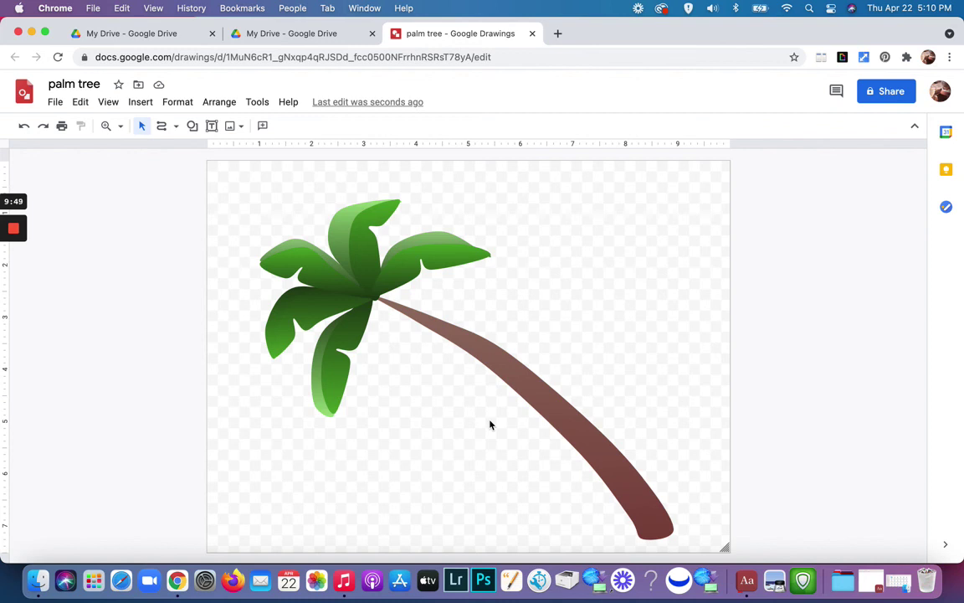
Select every frond, edge curve and trunk shape of the palm tree and group them into one object
key("super+a")
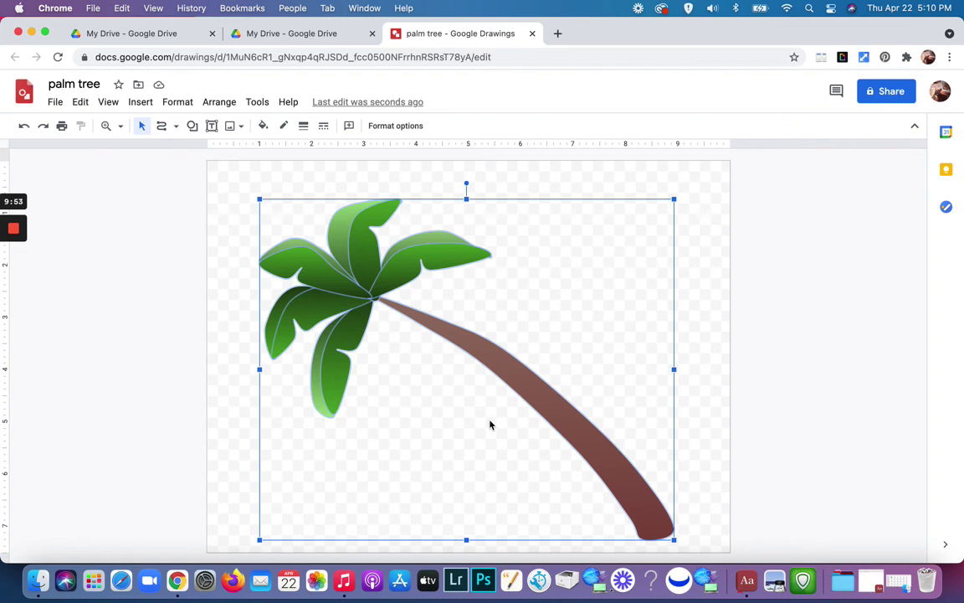
left_click(223, 103)
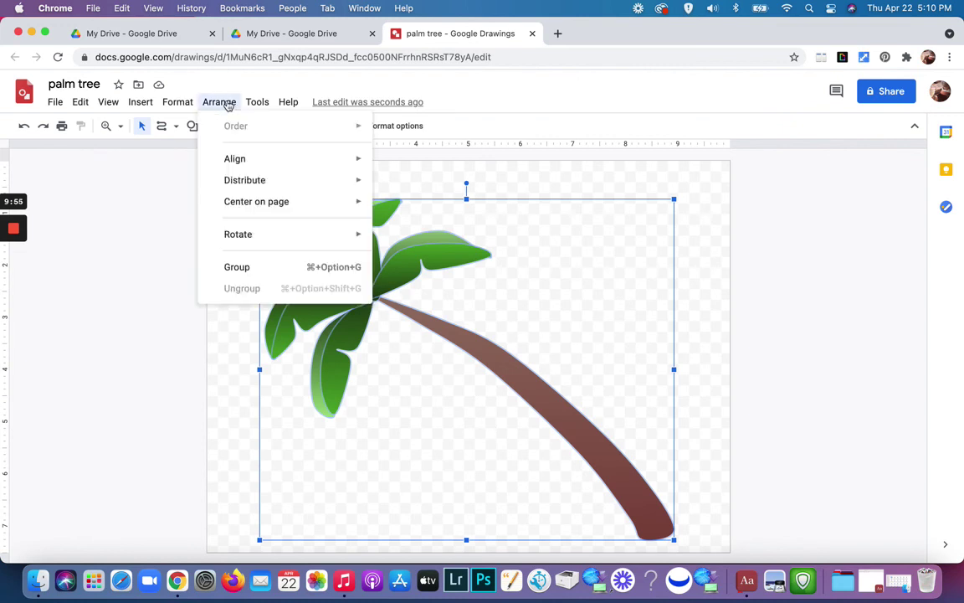
left_click(237, 267)
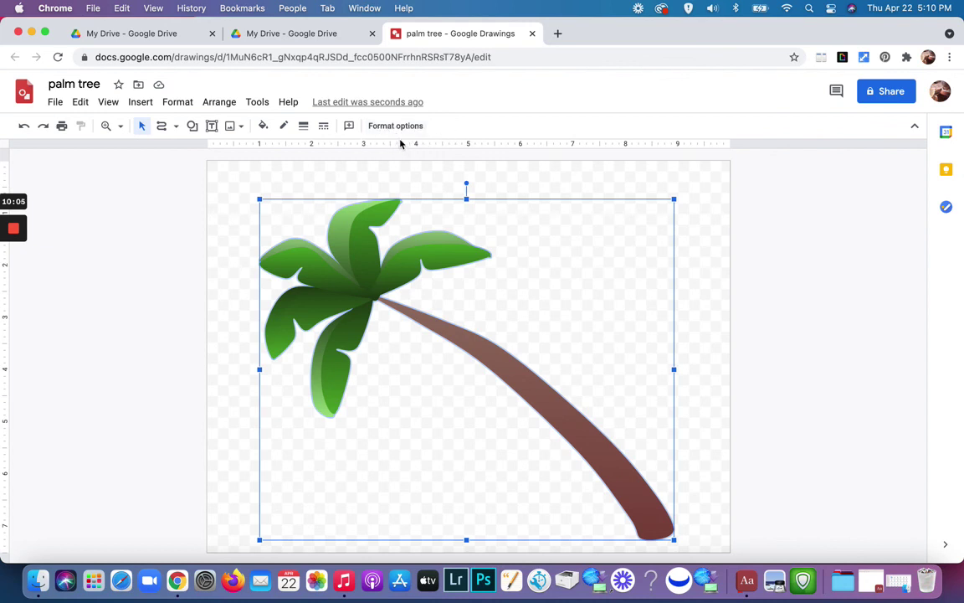
Add a black drop shadow to the grouped palm tree, slightly increasing the shadow's distance and blur radius
left_click(368, 127)
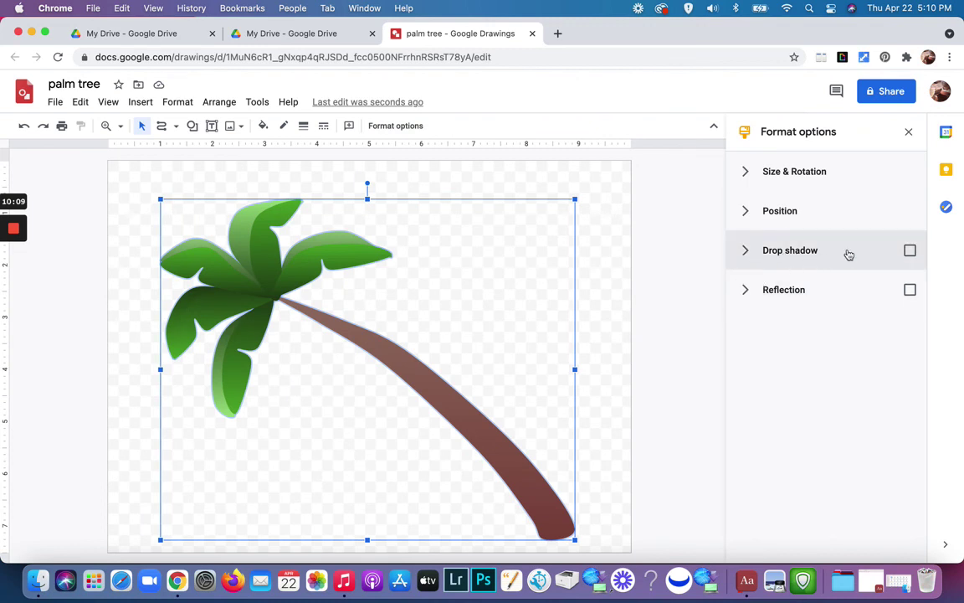
left_click(909, 250)
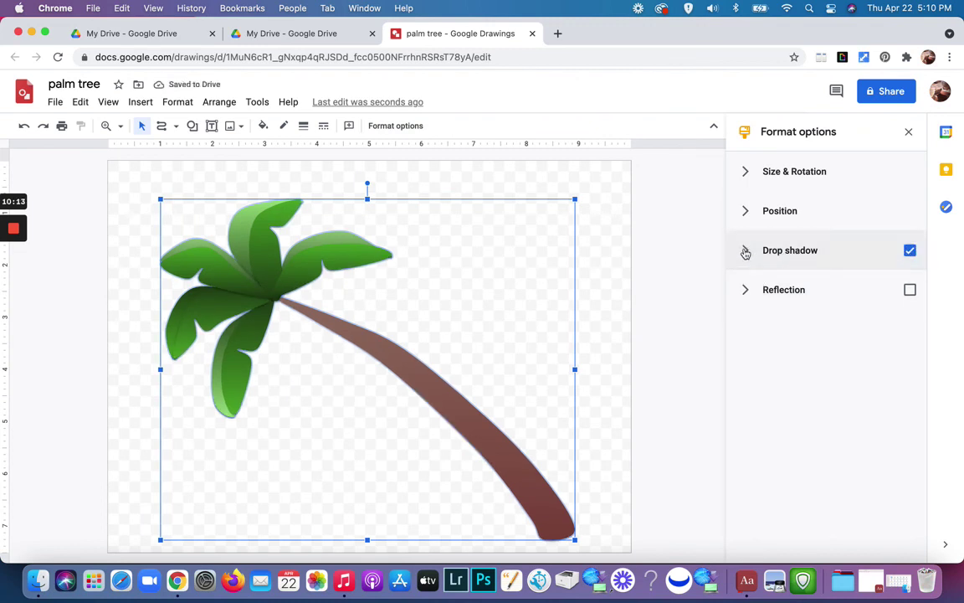
left_click(746, 251)
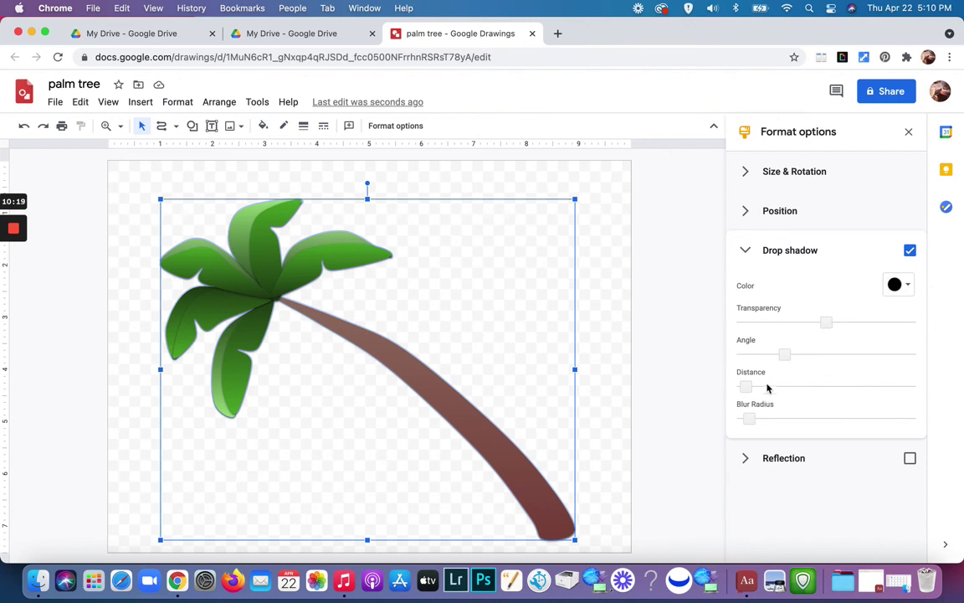
left_click_drag(748, 387, 769, 420)
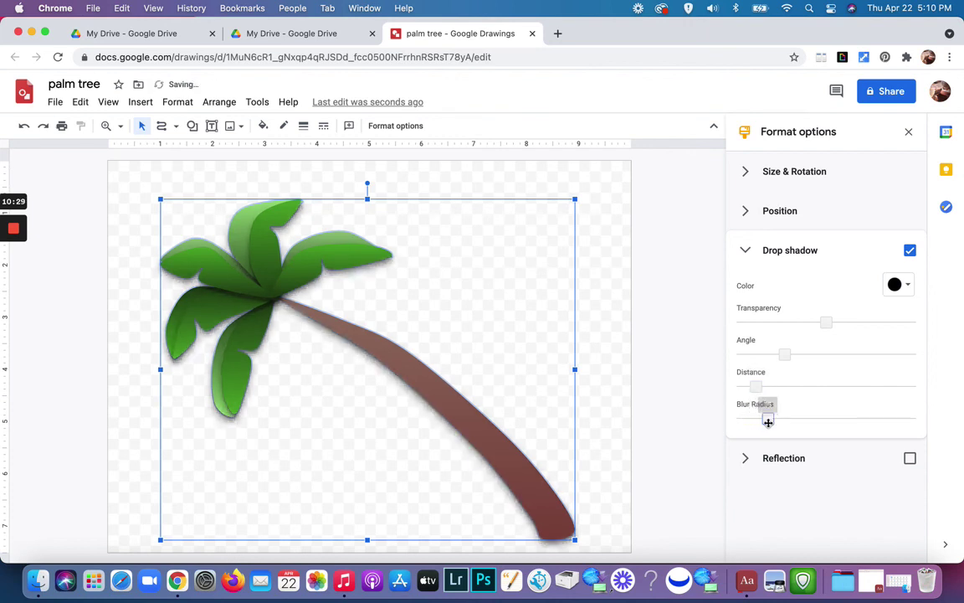
left_click(593, 455)
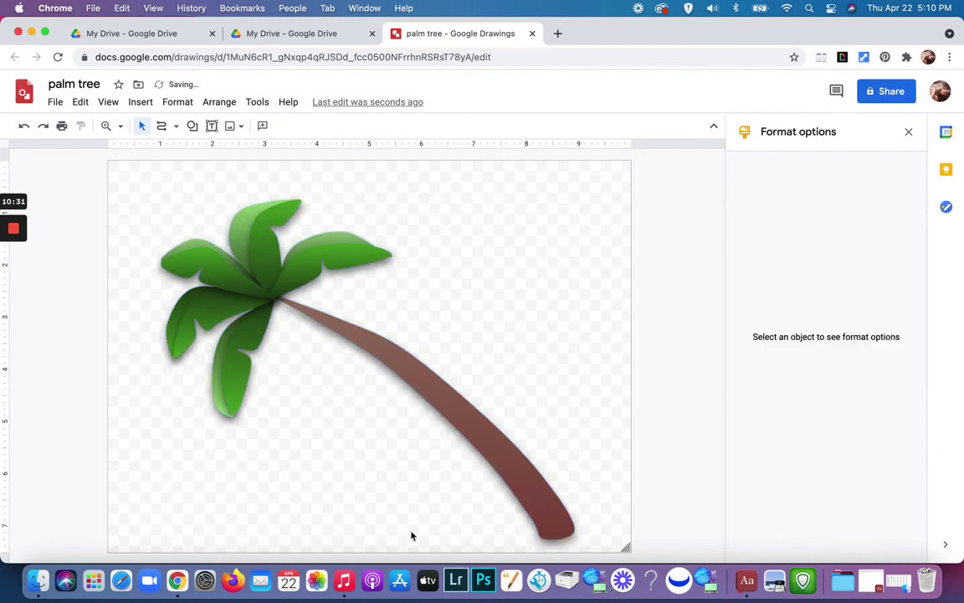